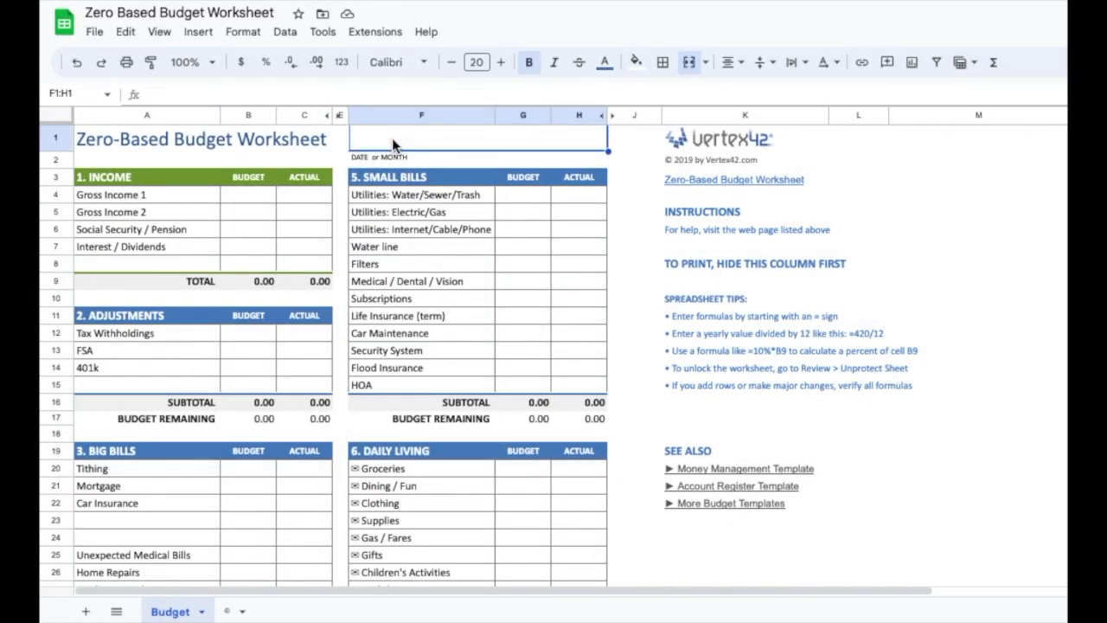
Enter July 7, 2023 as the worksheet's date
{"action": "type", "text": "Jul"}
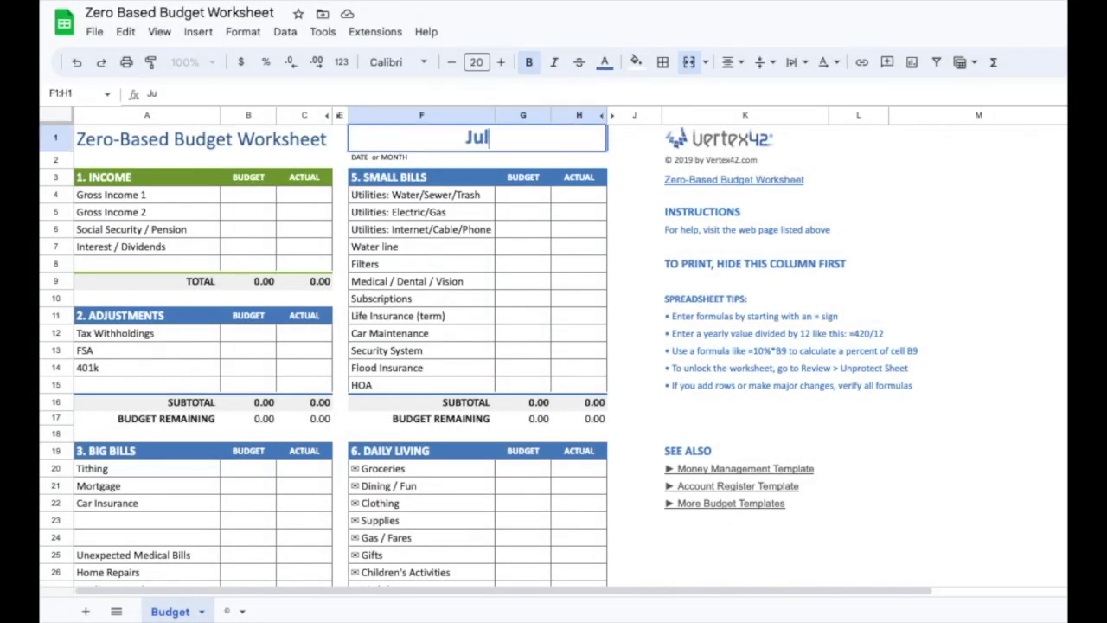
{"action": "type", "text": "y 7, 20"}
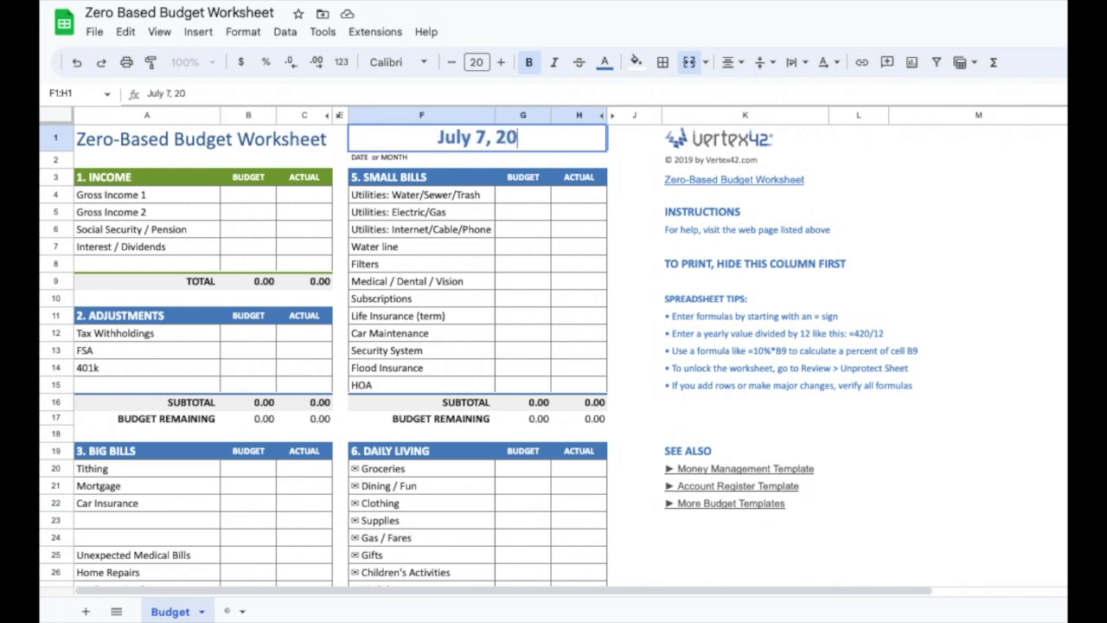
{"action": "type", "text": "23"}
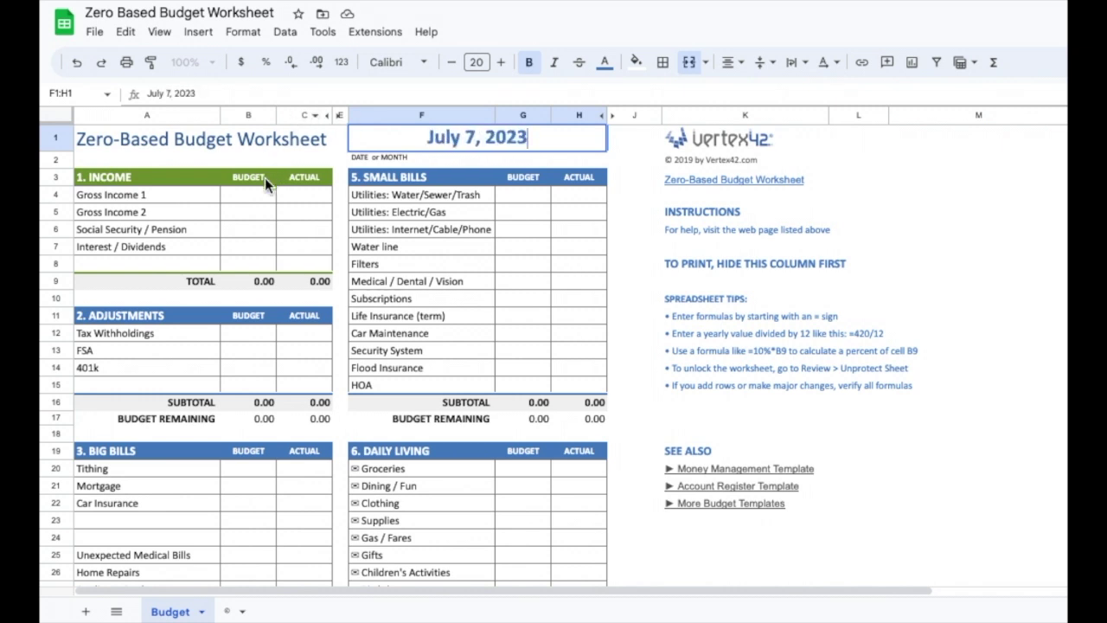
Enter 3910 as the budget amount for Gross Income 1 in the Income section
{"action": "left_click", "coordinate": [256, 203]}
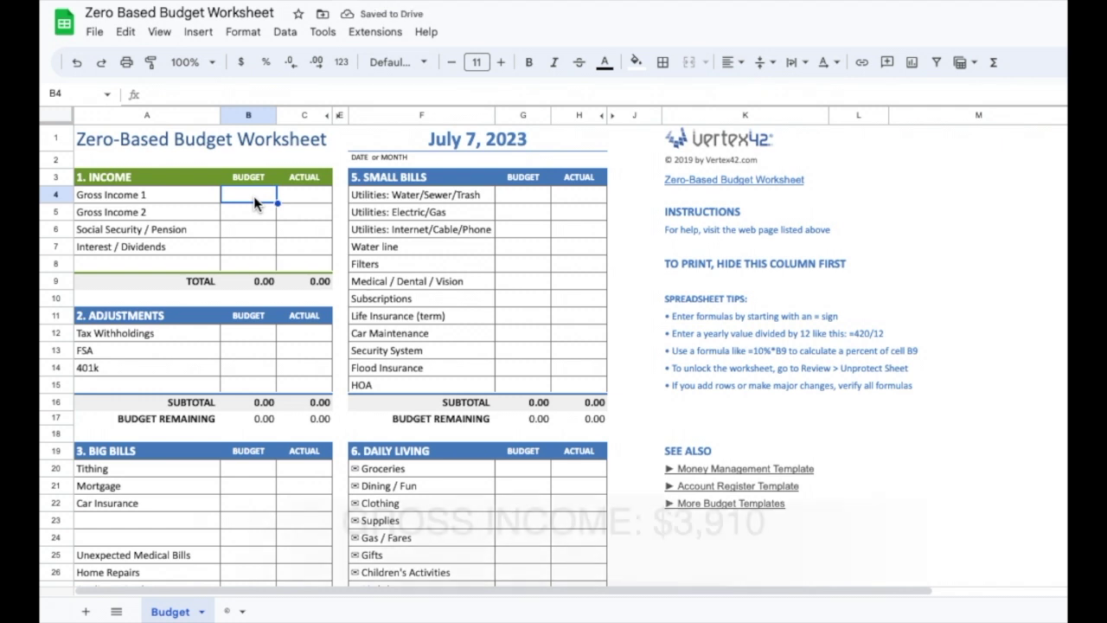
{"action": "type", "text": "3,91"}
{"action": "type", "text": "0"}
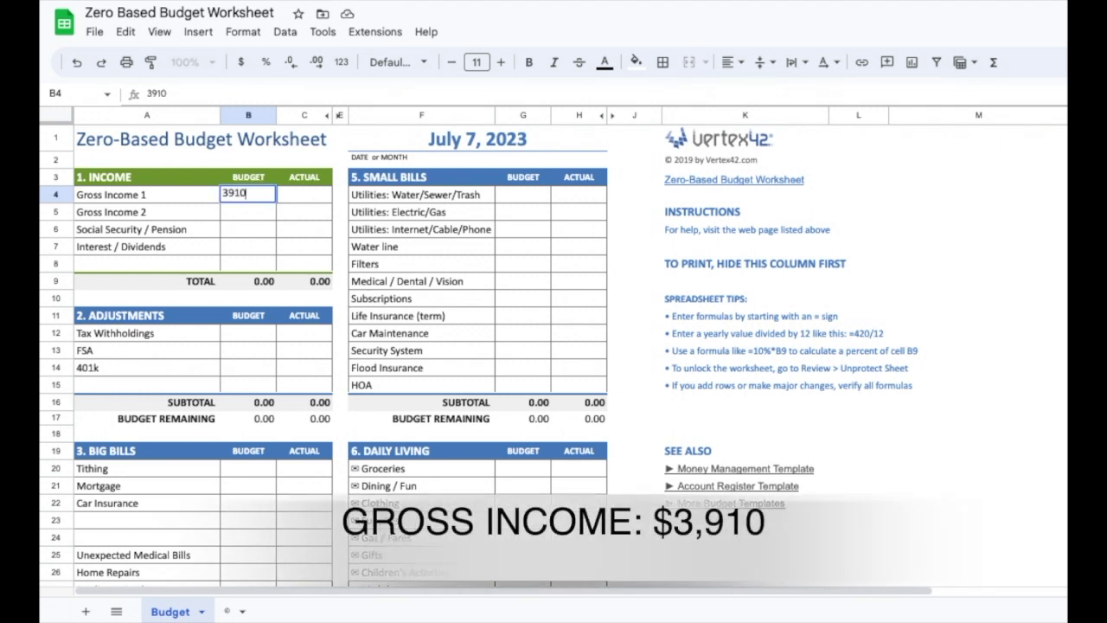
{"action": "key", "text": "Return"}
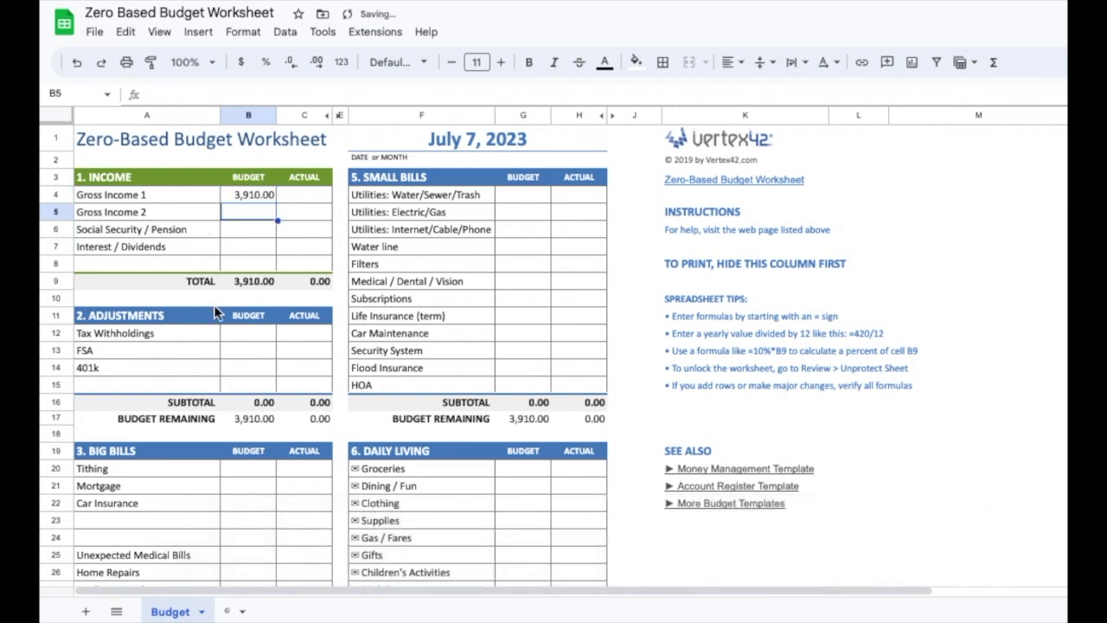
Fill in the Adjustments budget amounts: 1019 for Tax Withholdings, 21 for FSA and 235 for 401k
{"action": "left_click", "coordinate": [239, 343]}
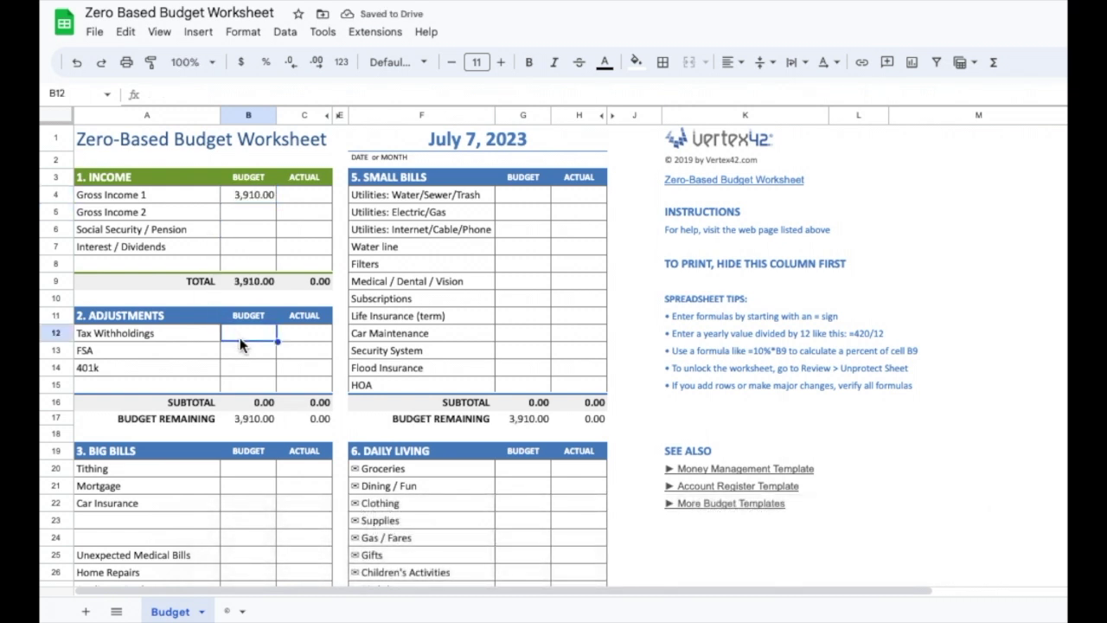
{"action": "type", "text": "1019"}
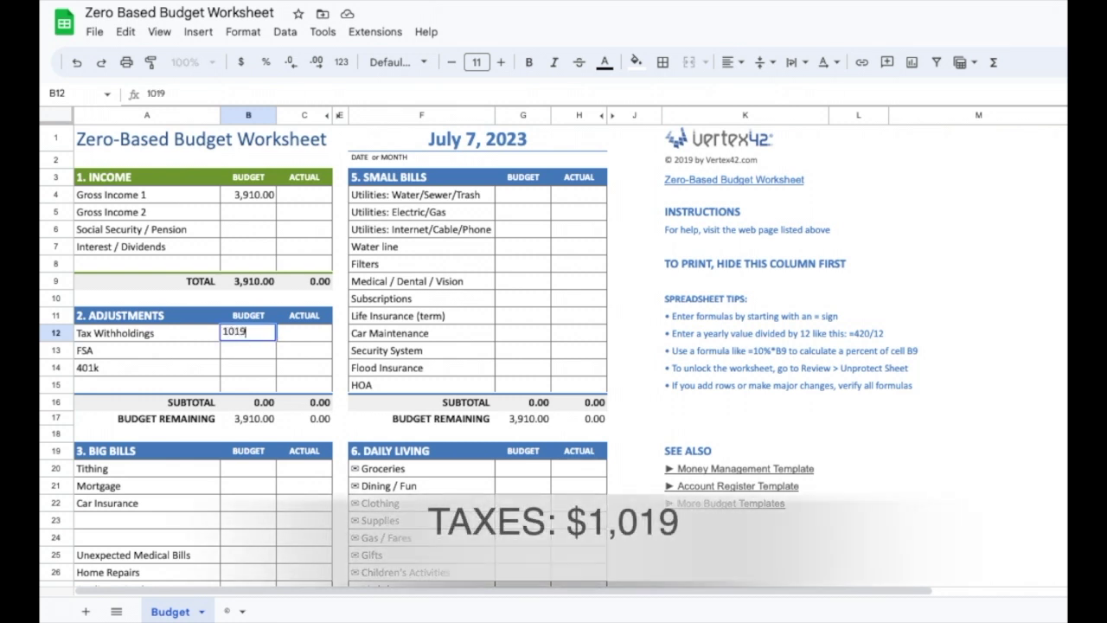
{"action": "key", "text": "Return"}
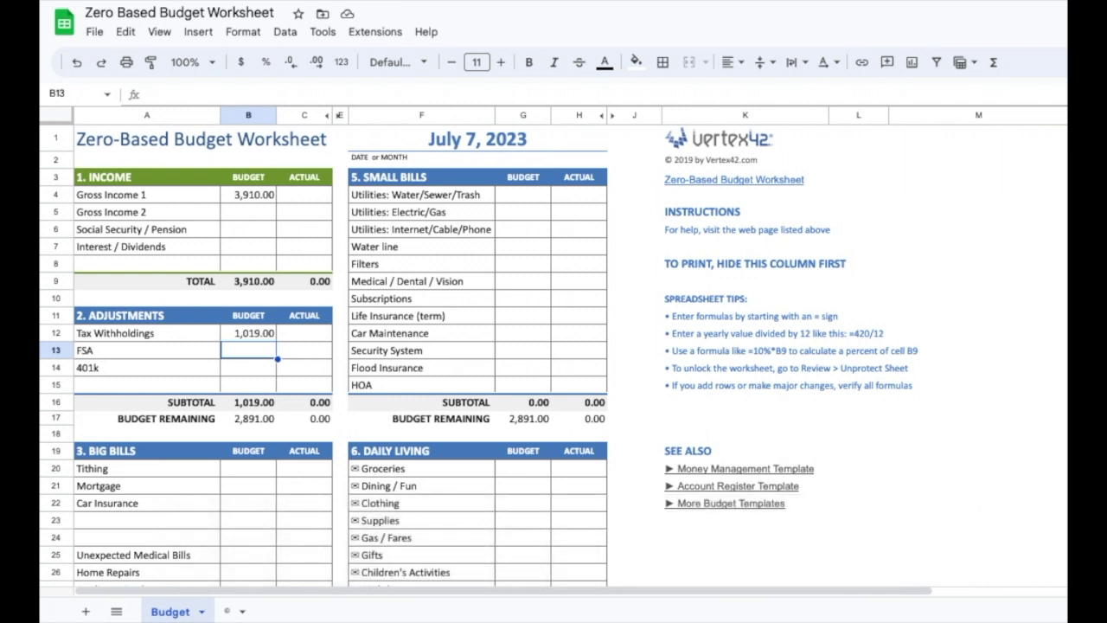
{"action": "type", "text": "21"}
{"action": "key", "text": "Return"}
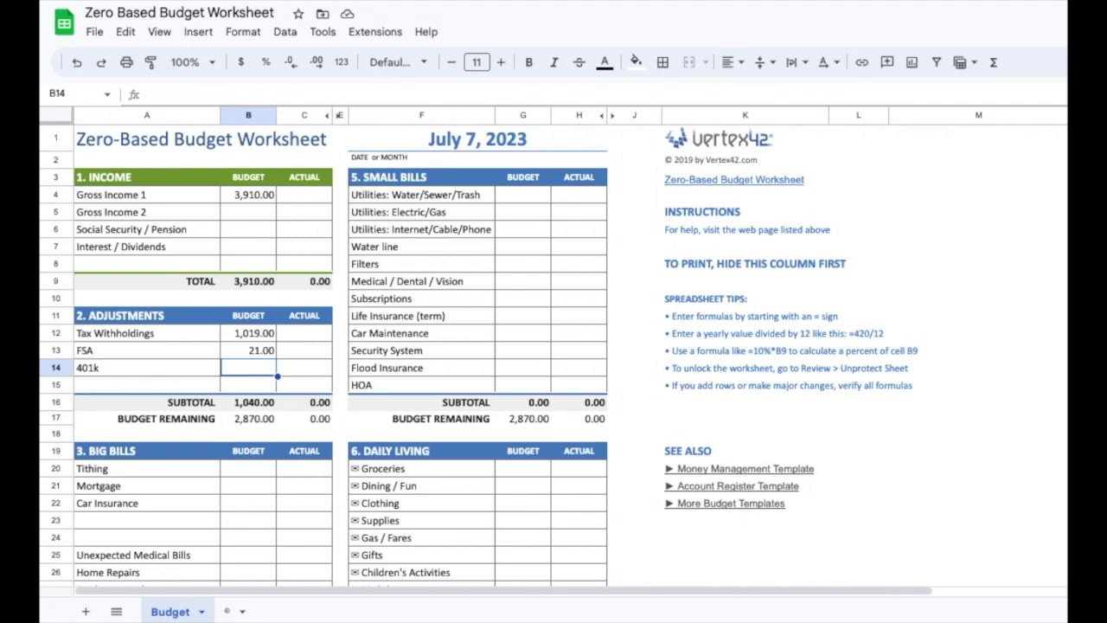
{"action": "type", "text": "2"}
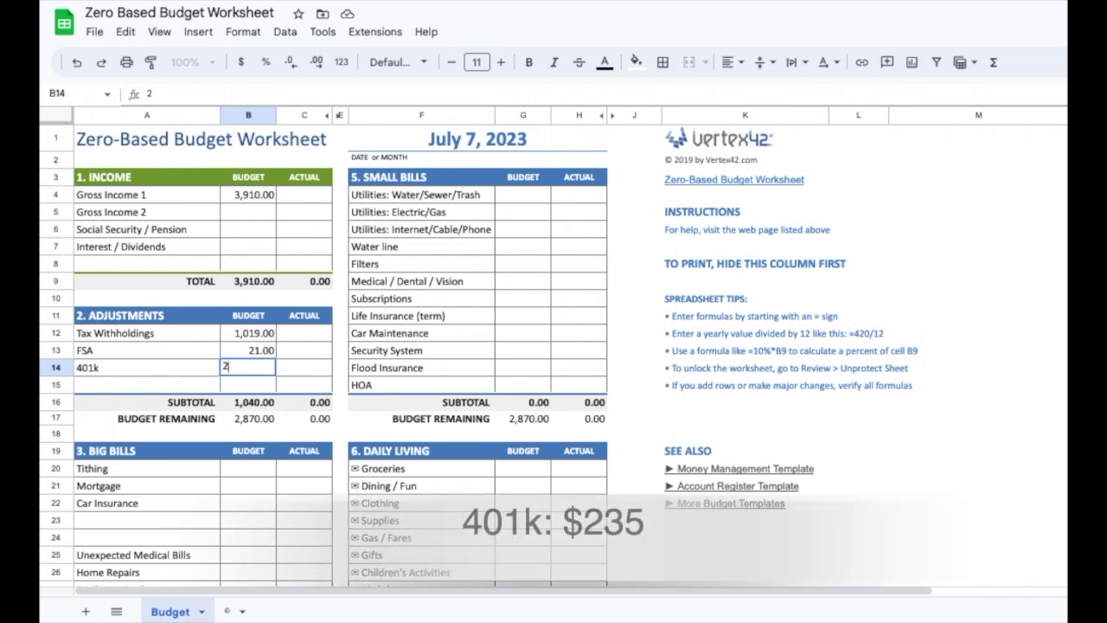
{"action": "type", "text": "35"}
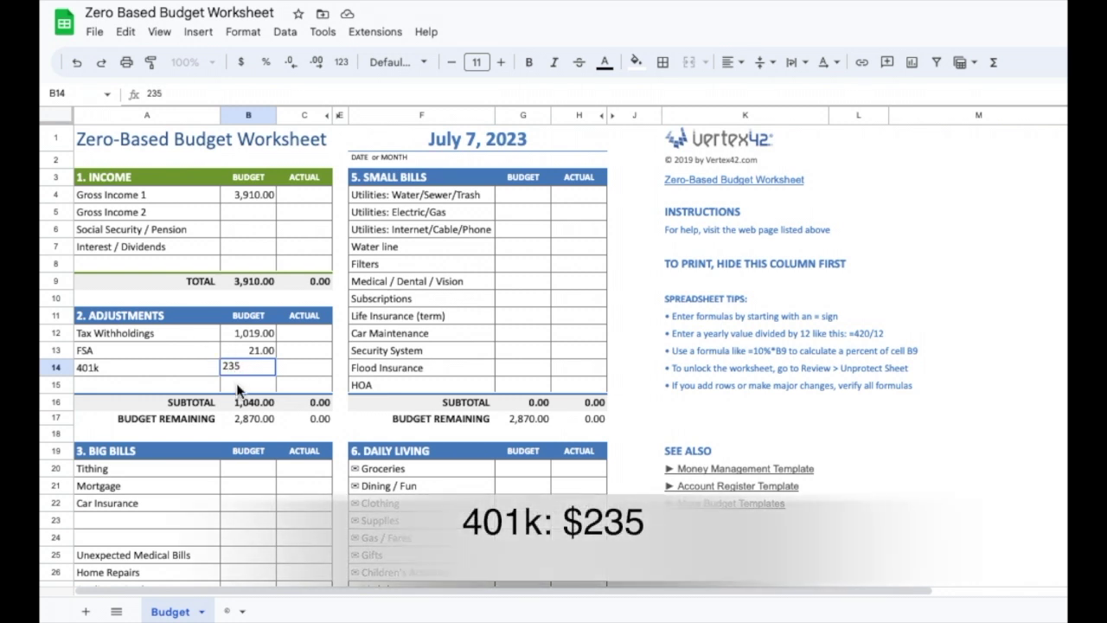
{"action": "left_click", "coordinate": [234, 381]}
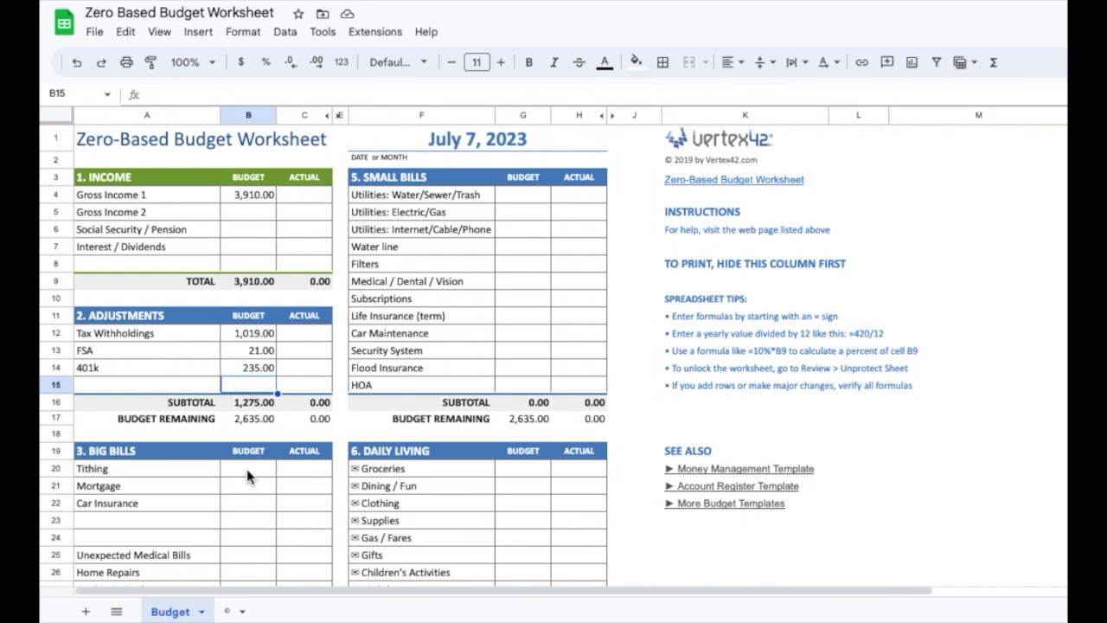
Fill in the Big Bills budget amounts: 391 for Tithing, 585 for Mortgage and 112 for Car Insurance
{"action": "scroll", "coordinate": [246, 469], "scroll_direction": "down", "scroll_amount": 3}
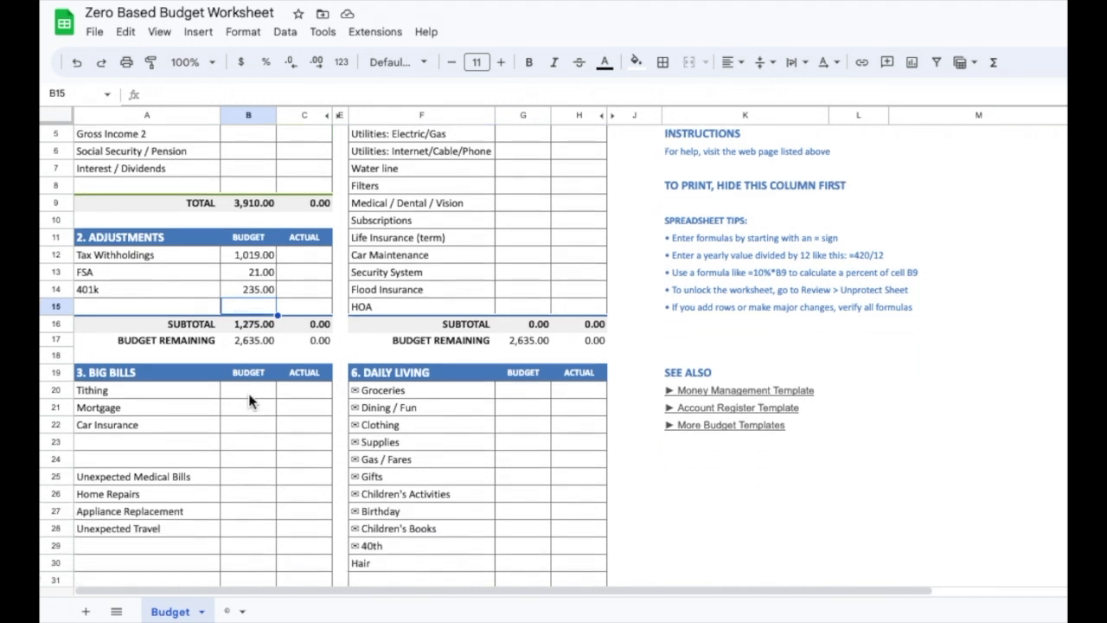
{"action": "left_click", "coordinate": [250, 394]}
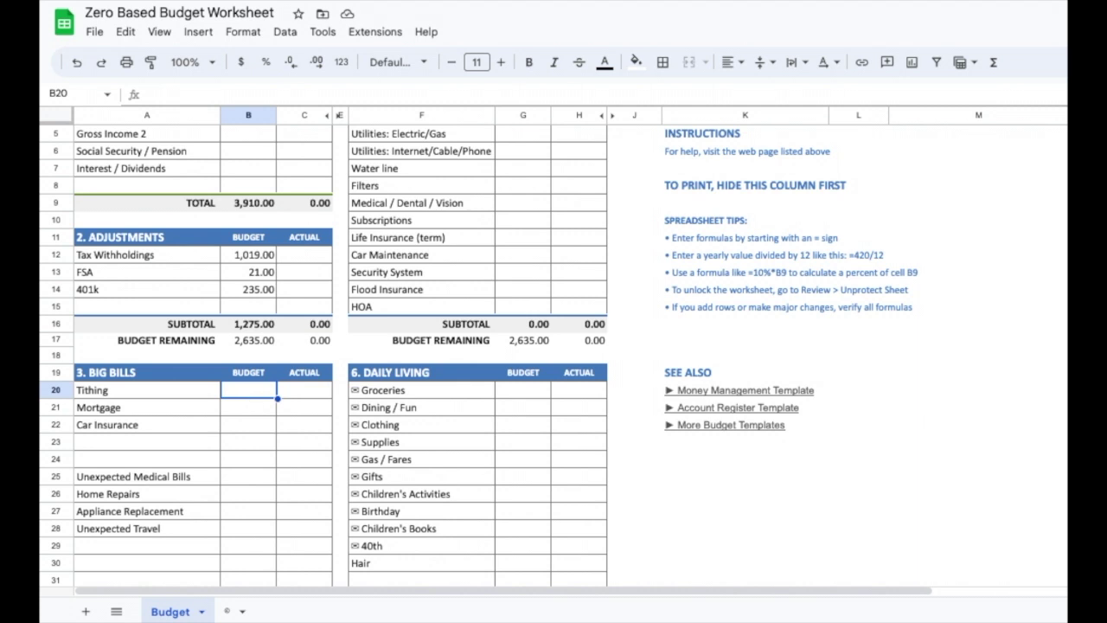
{"action": "type", "text": "391"}
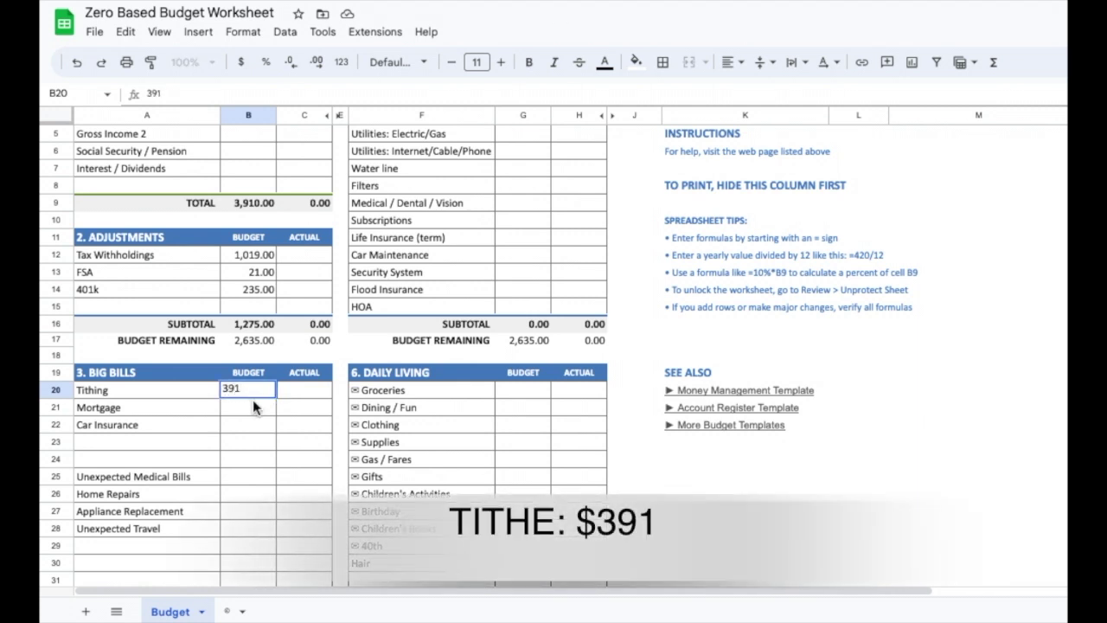
{"action": "key", "text": "Return"}
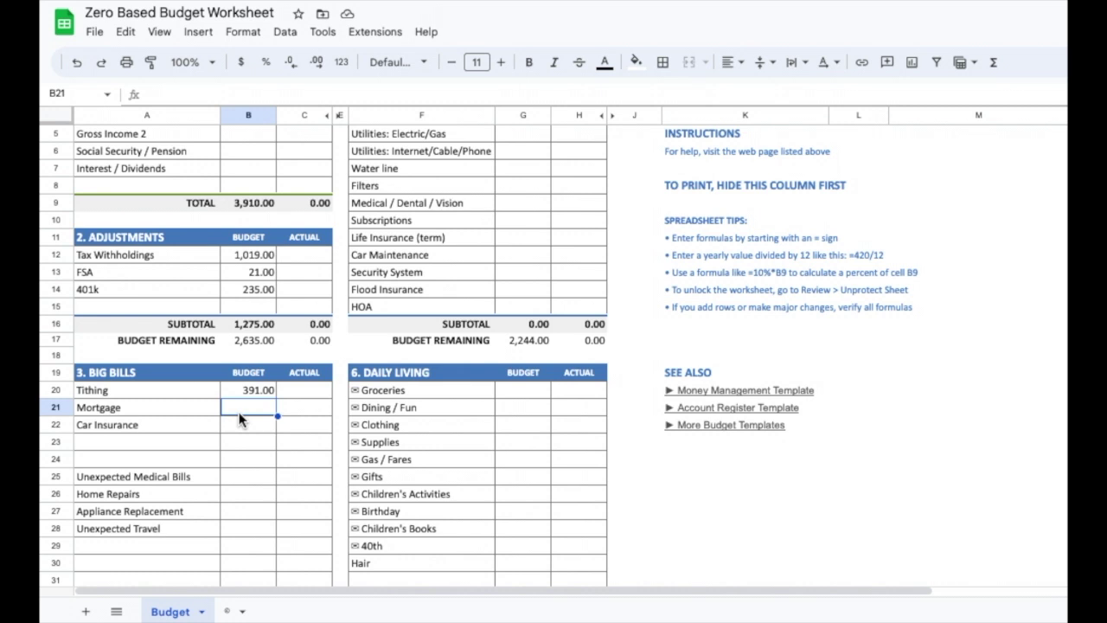
{"action": "type", "text": "585"}
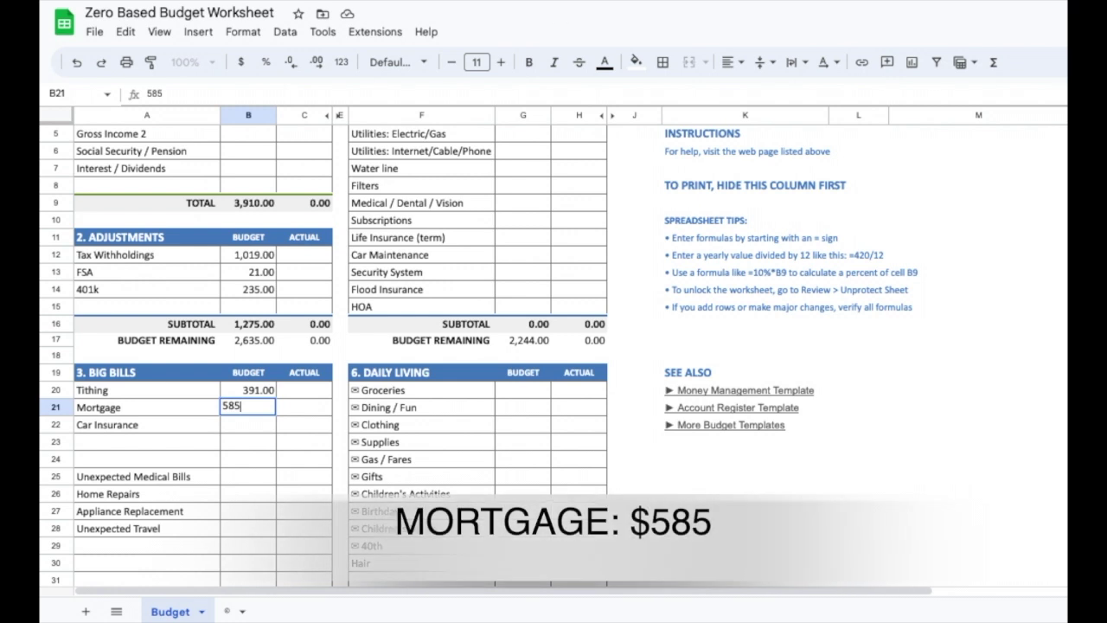
{"action": "key", "text": "Return"}
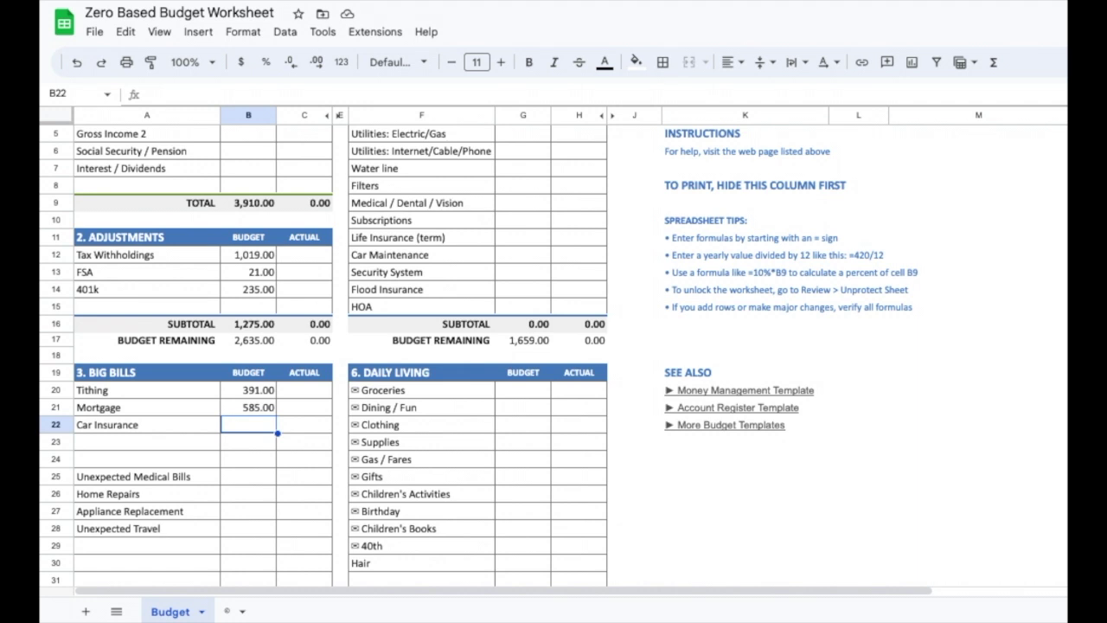
{"action": "scroll", "coordinate": [479, 357], "scroll_direction": "down", "scroll_amount": 2}
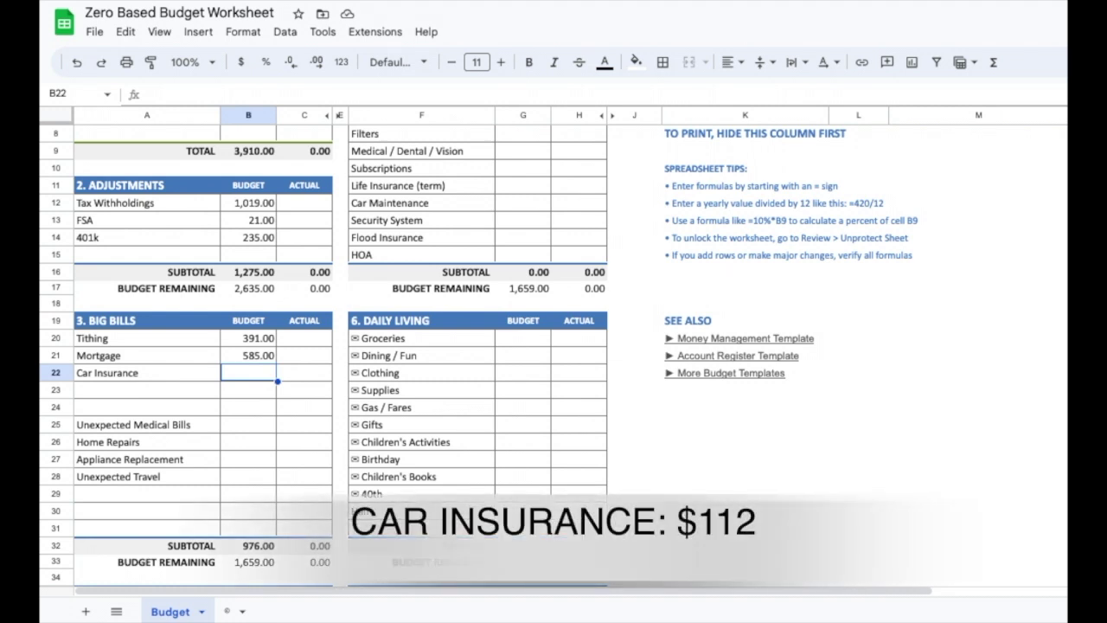
{"action": "type", "text": "112"}
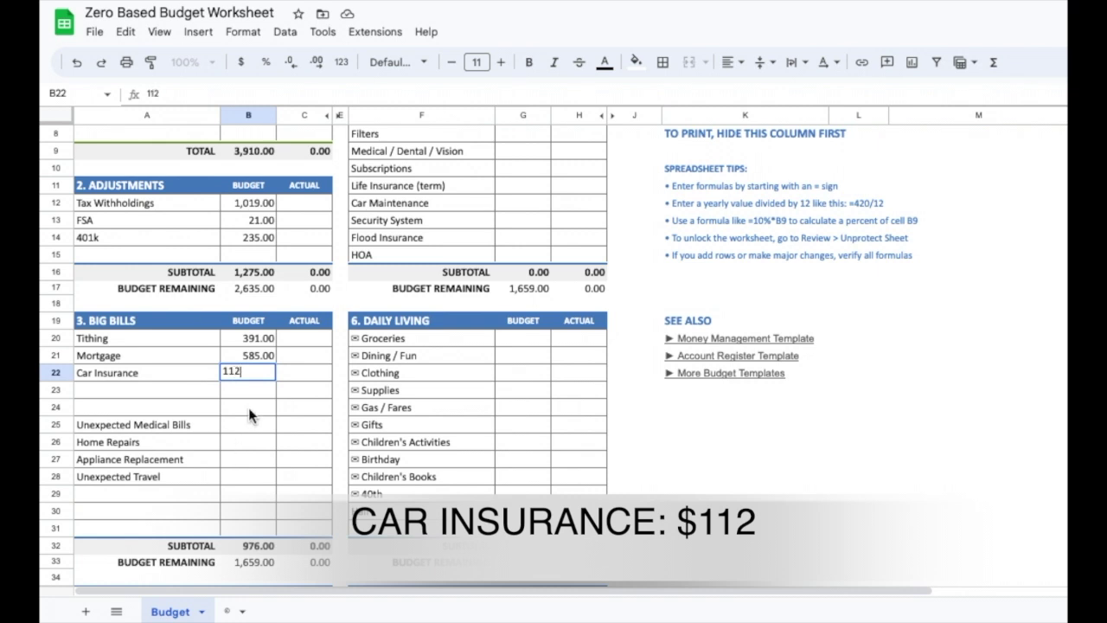
{"action": "left_click", "coordinate": [253, 406]}
Enter 341.00 as the budget amount for Student Loans in the Debt section
{"action": "scroll", "coordinate": [247, 449], "scroll_direction": "down", "scroll_amount": 1}
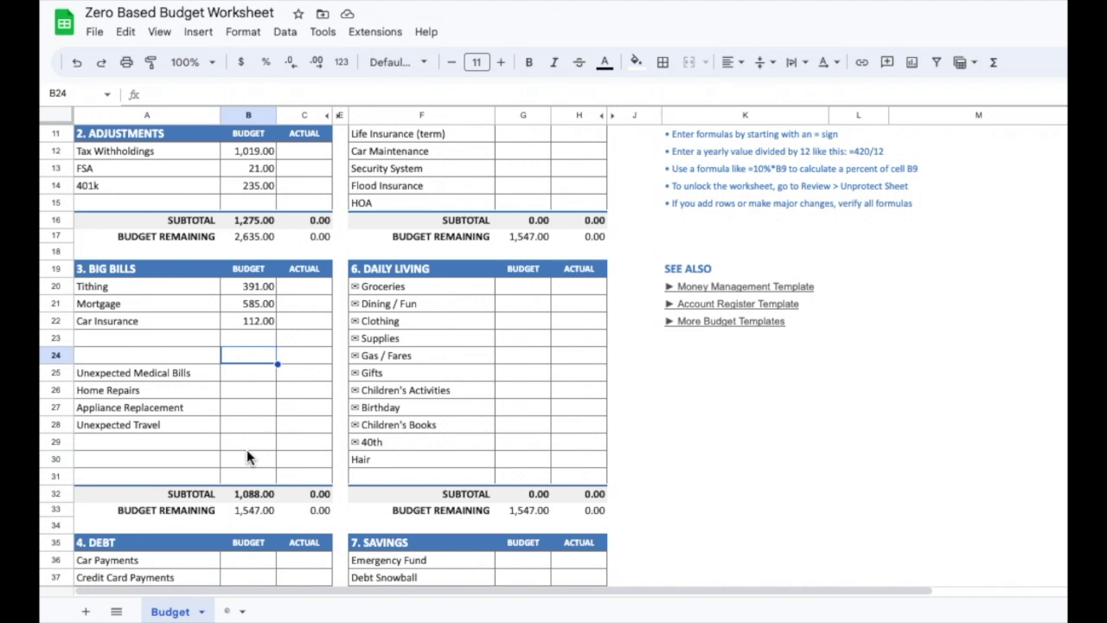
{"action": "scroll", "coordinate": [246, 457], "scroll_direction": "down", "scroll_amount": 1}
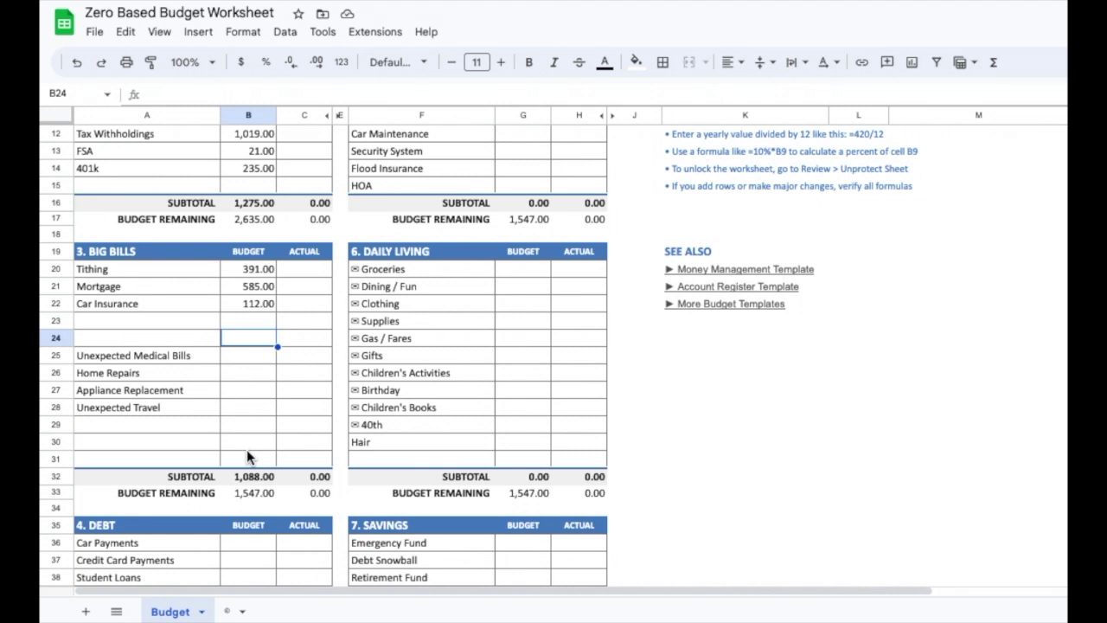
{"action": "scroll", "coordinate": [247, 458], "scroll_direction": "down", "scroll_amount": 3}
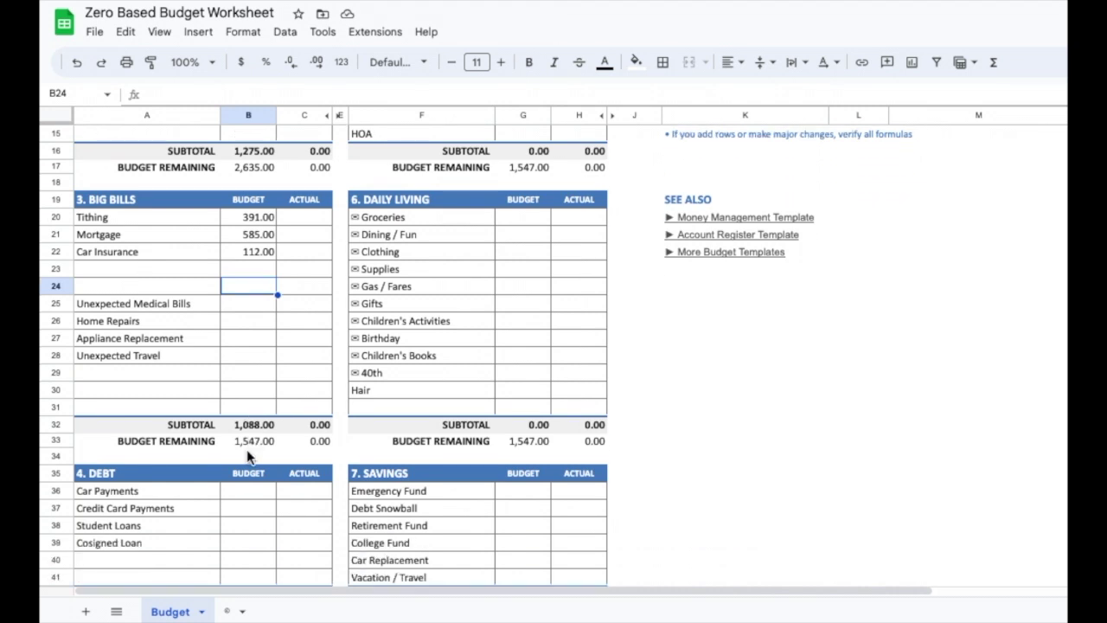
{"action": "scroll", "coordinate": [247, 449], "scroll_direction": "down", "scroll_amount": 1}
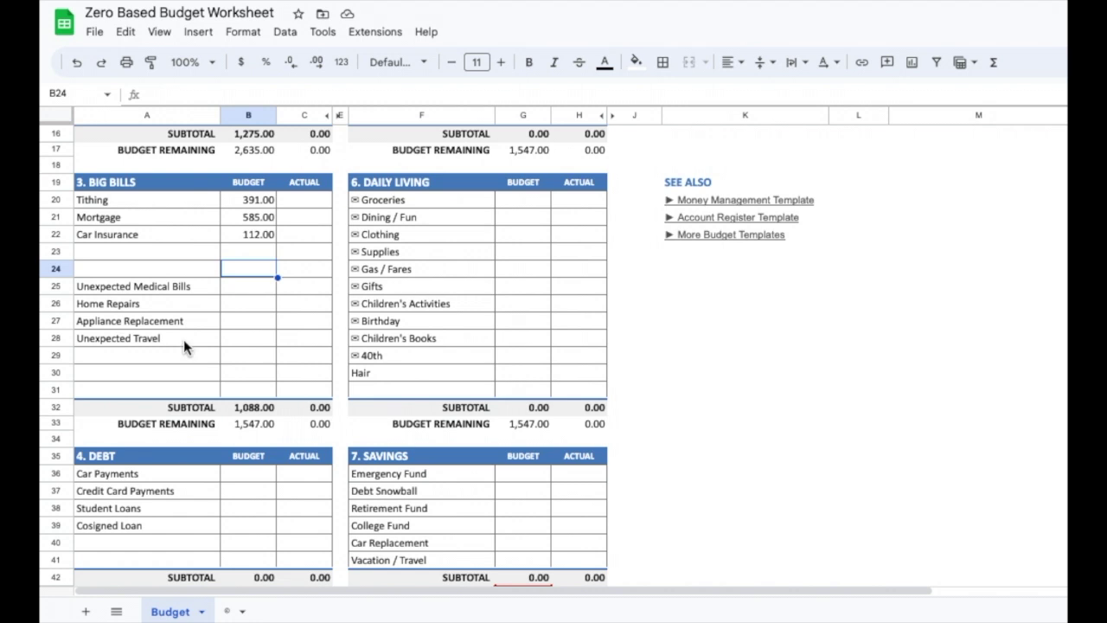
{"action": "scroll", "coordinate": [183, 339], "scroll_direction": "down", "scroll_amount": 4}
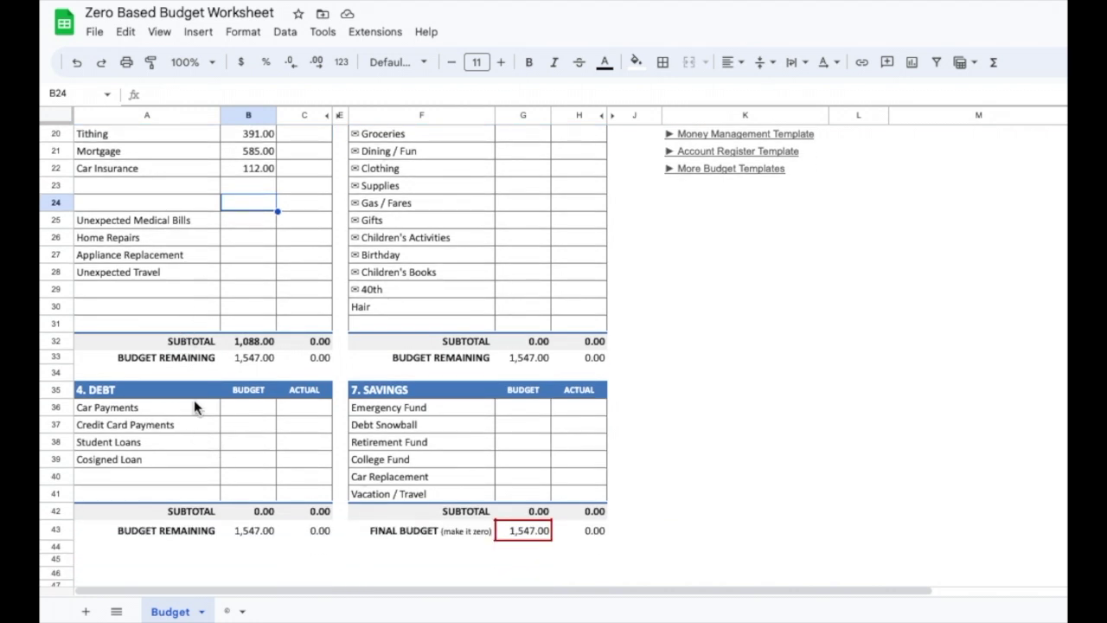
{"action": "scroll", "coordinate": [213, 425], "scroll_direction": "down", "scroll_amount": 1}
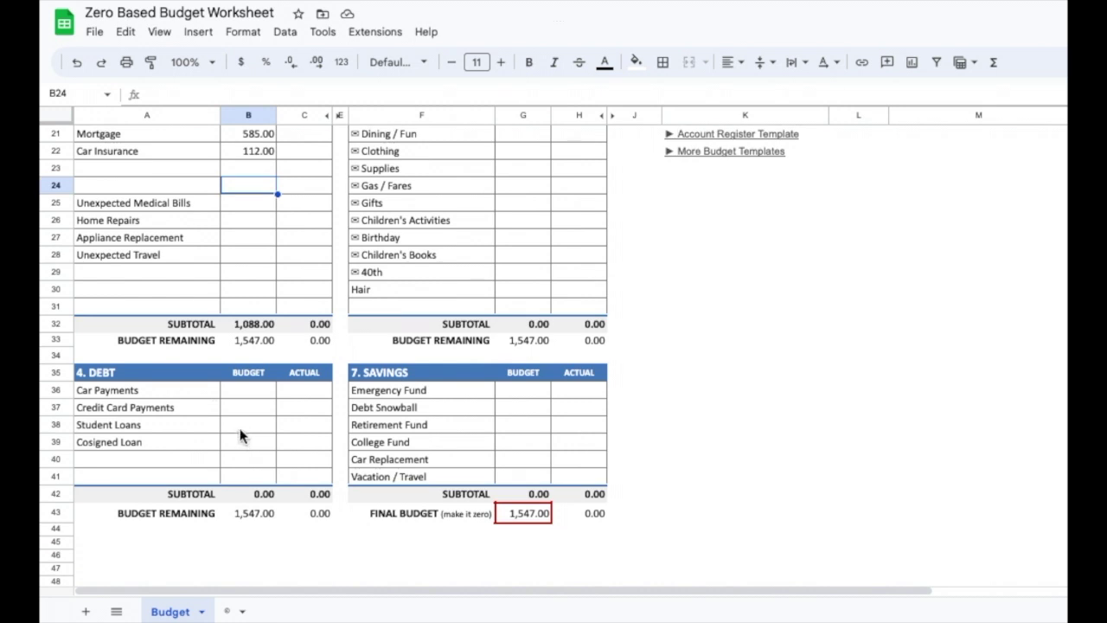
{"action": "left_click", "coordinate": [240, 429]}
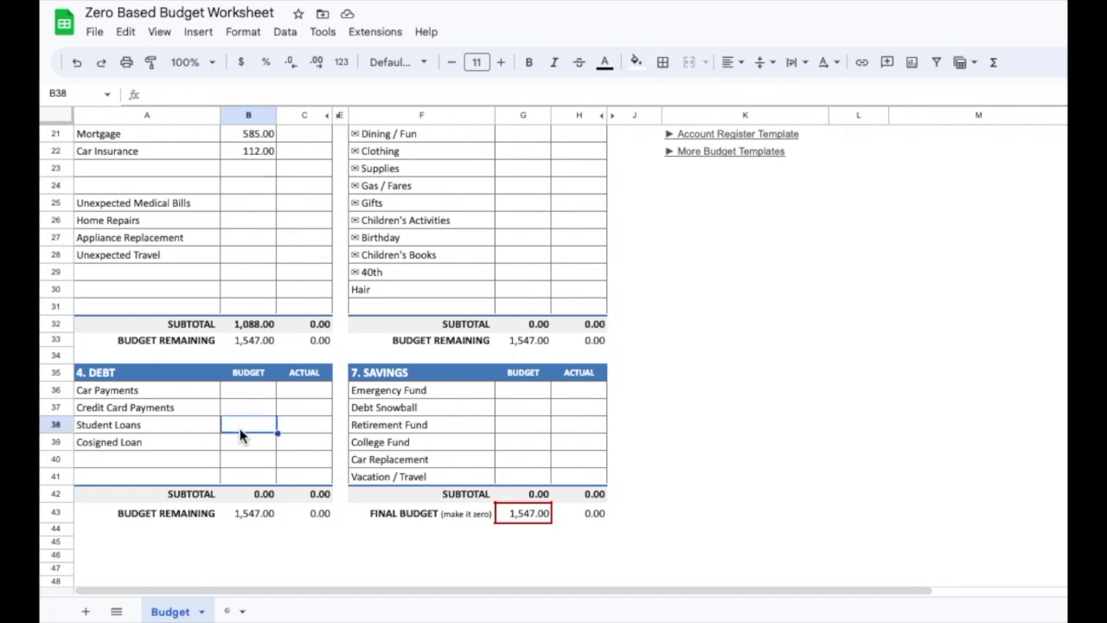
{"action": "type", "text": "341"}
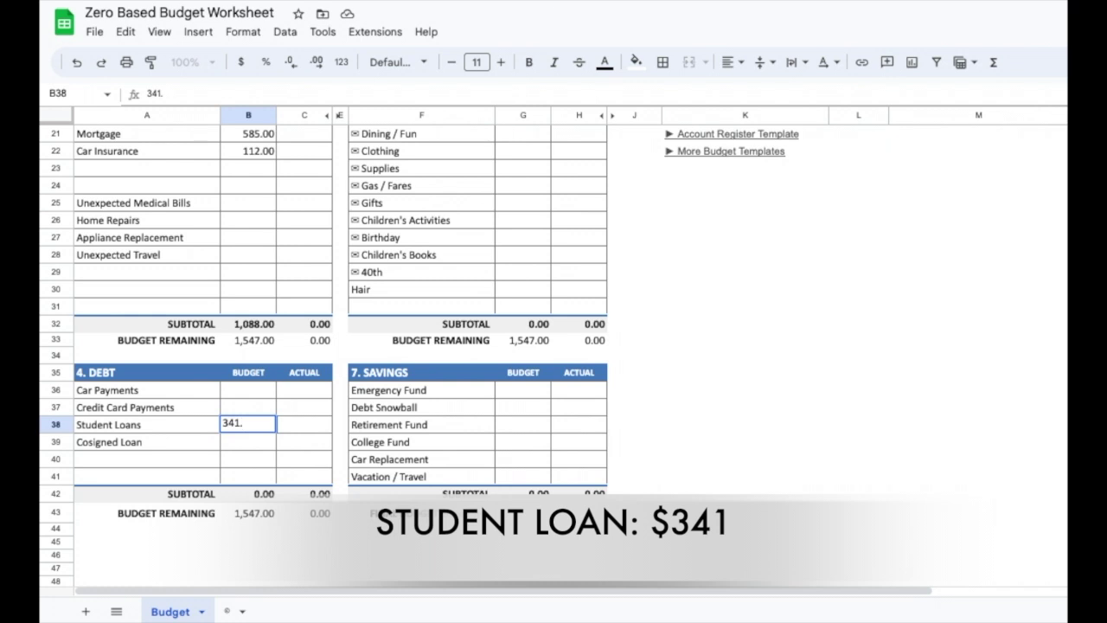
{"action": "type", "text": ".00"}
{"action": "key", "text": "Return"}
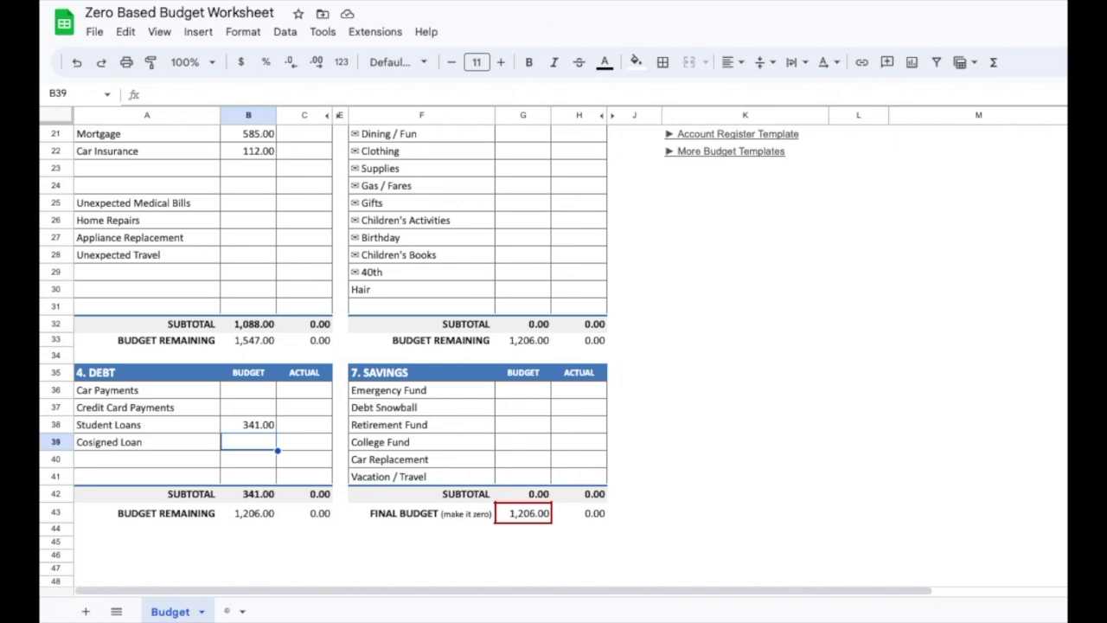
Enter Small Bills budget amounts of 12 for Utilities: Water/Sewer/Trash and 265 for Utilities: Internet/Cable/Phone
{"action": "scroll", "coordinate": [465, 303], "scroll_direction": "up", "scroll_amount": 7}
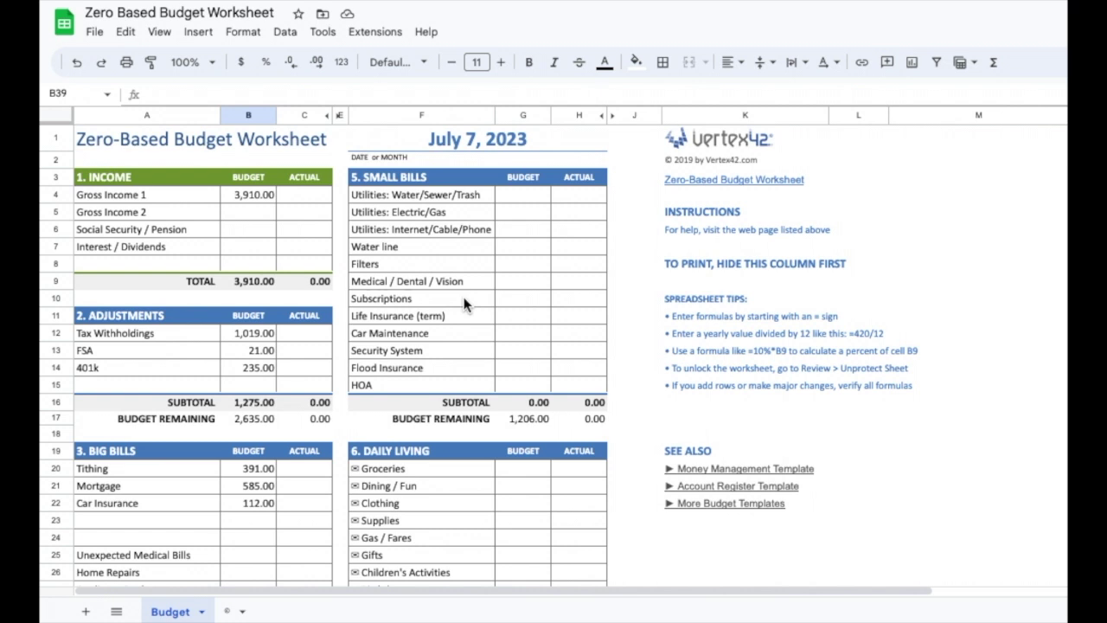
{"action": "left_click", "coordinate": [517, 194]}
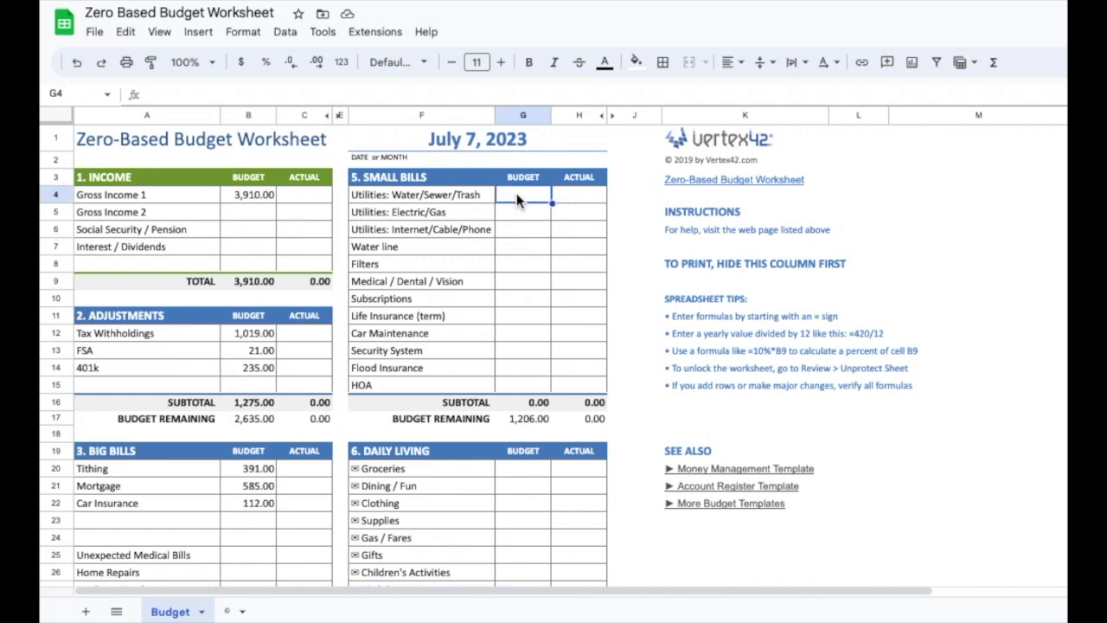
{"action": "type", "text": "12"}
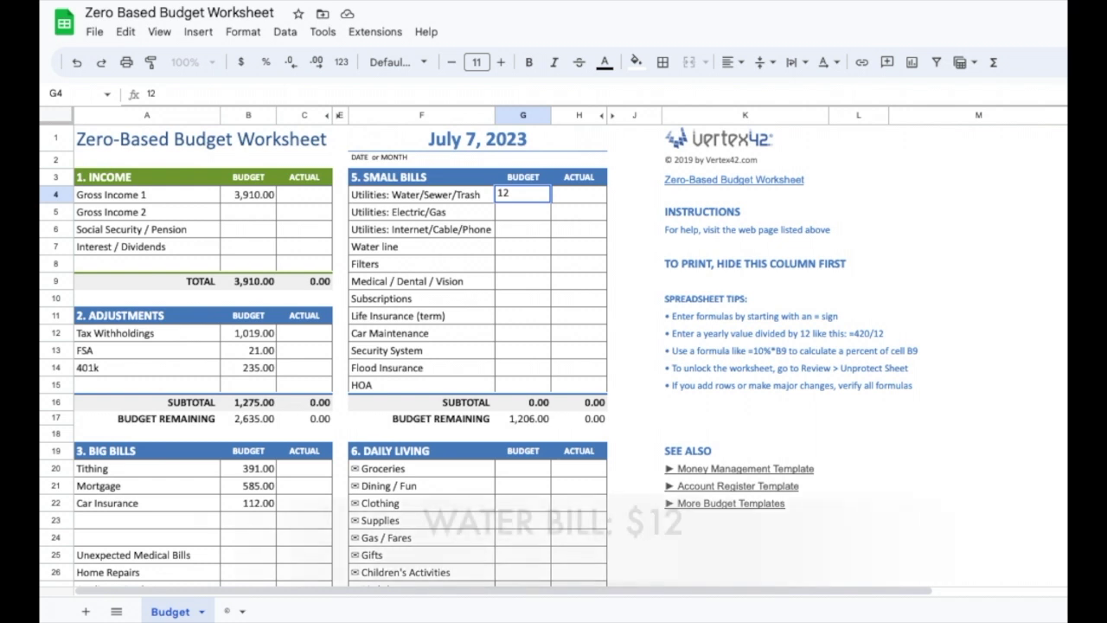
{"action": "key", "text": "Return"}
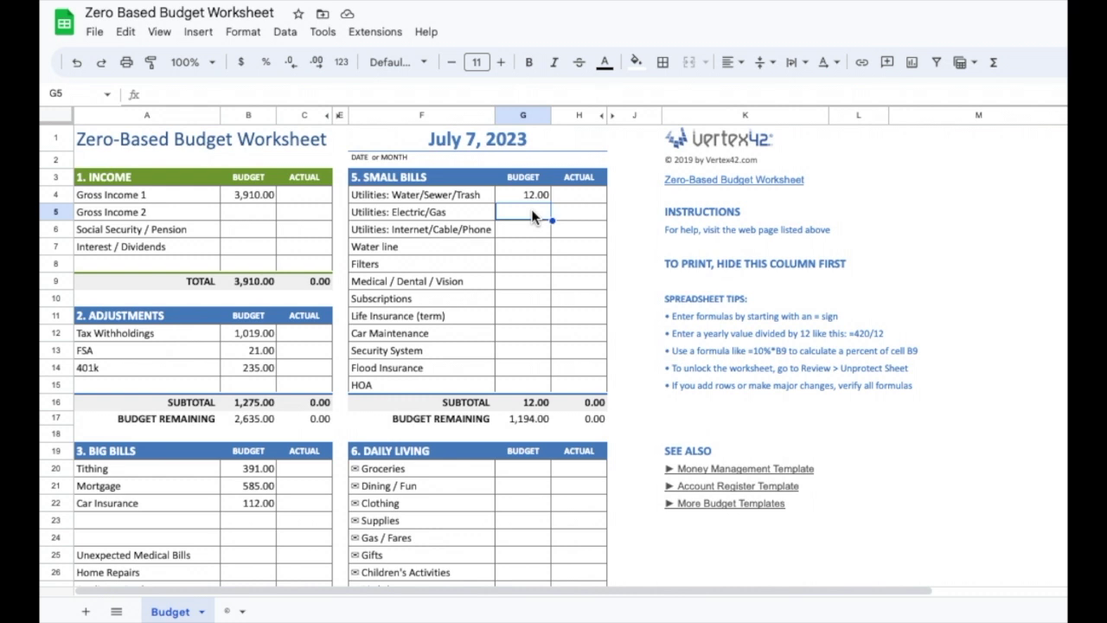
{"action": "key", "text": "Down"}
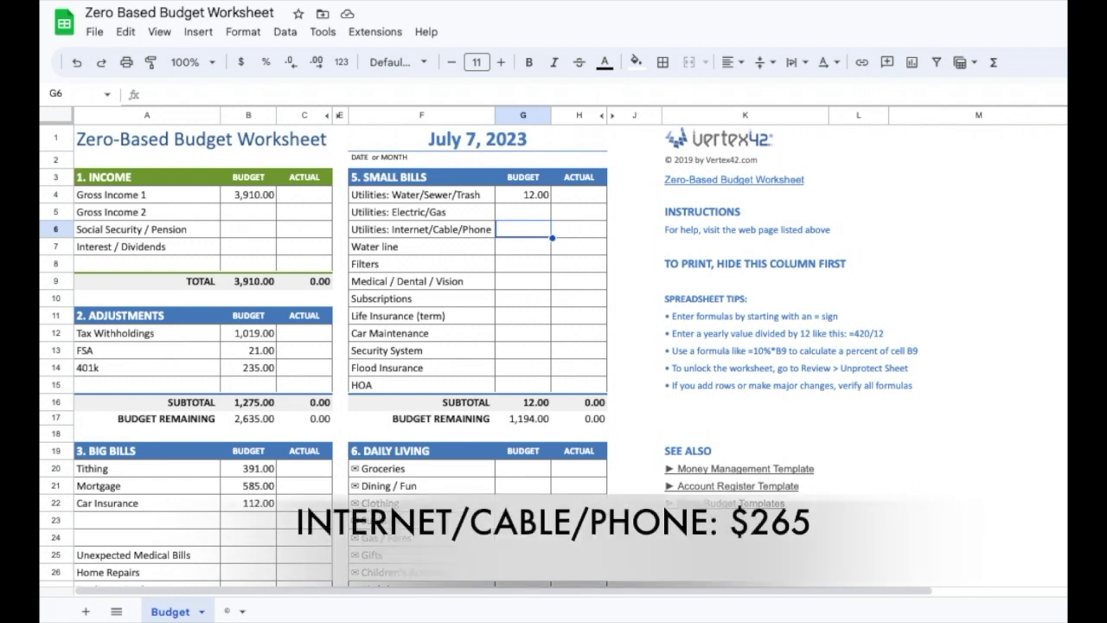
{"action": "type", "text": "26"}
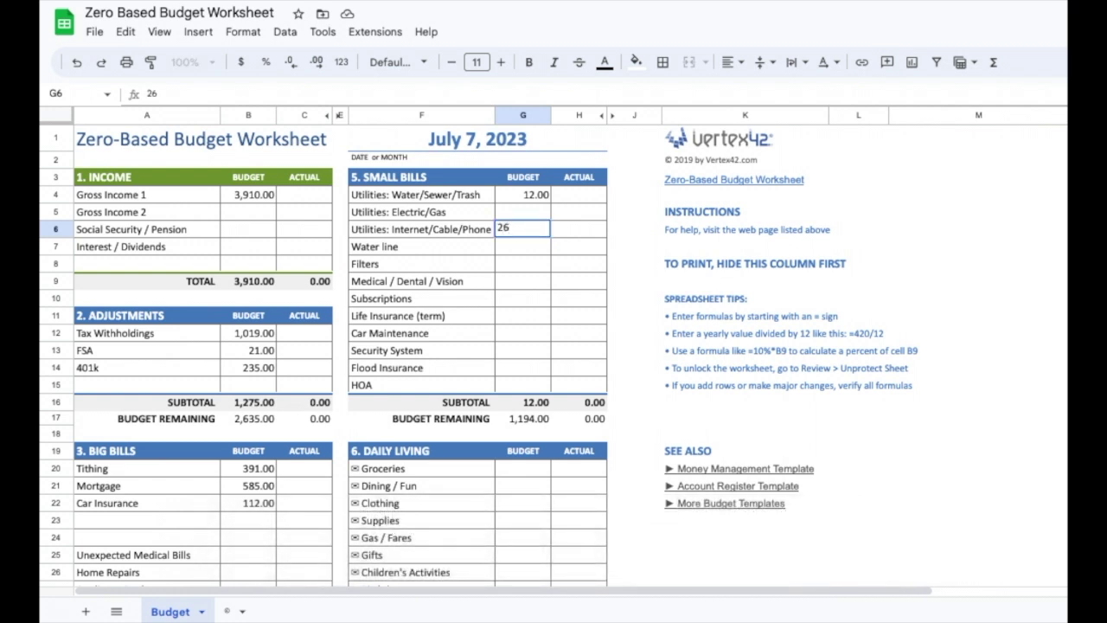
{"action": "type", "text": "5"}
{"action": "key", "text": "Return"}
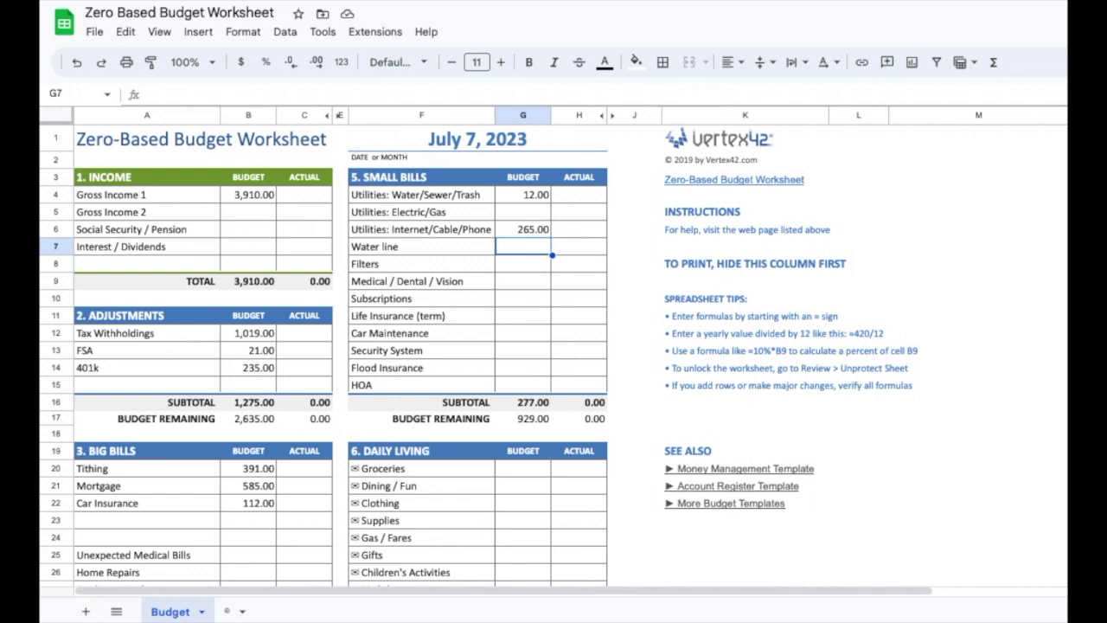
Enter budget amounts of 9 for Water line and 5 for Filters in the Small Bills section
{"action": "left_click", "coordinate": [523, 264]}
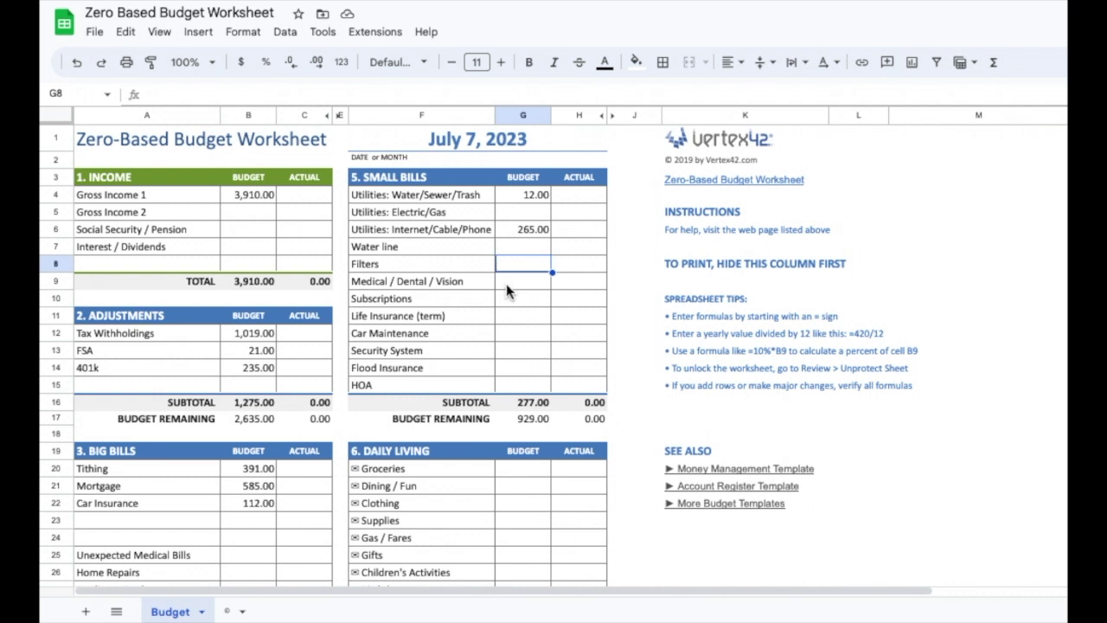
{"action": "left_click", "coordinate": [517, 249]}
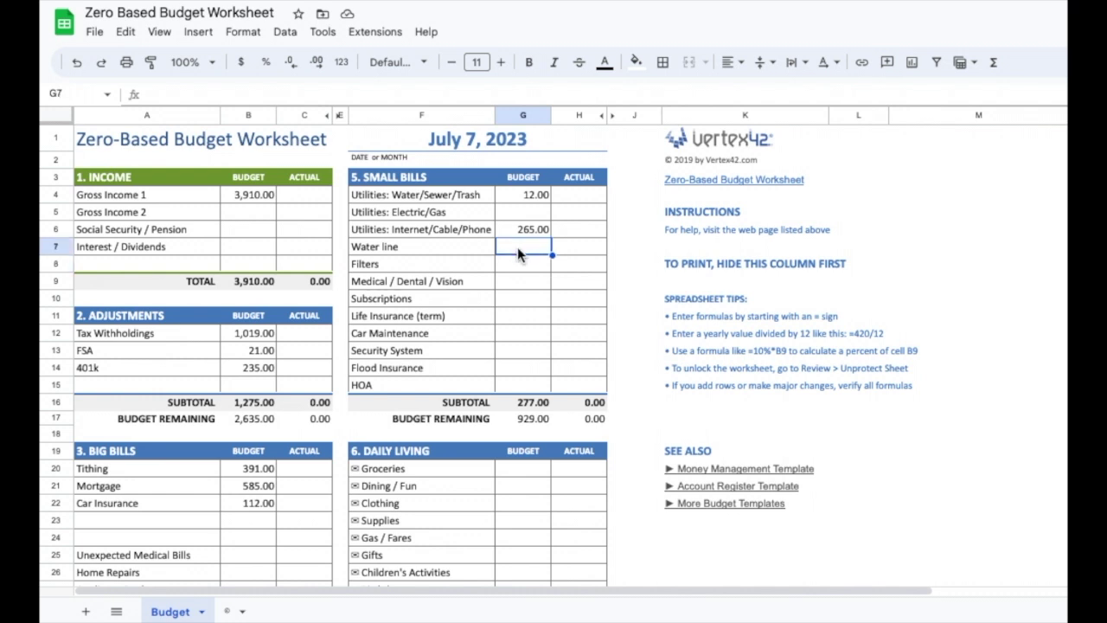
{"action": "type", "text": "9"}
{"action": "key", "text": "Return"}
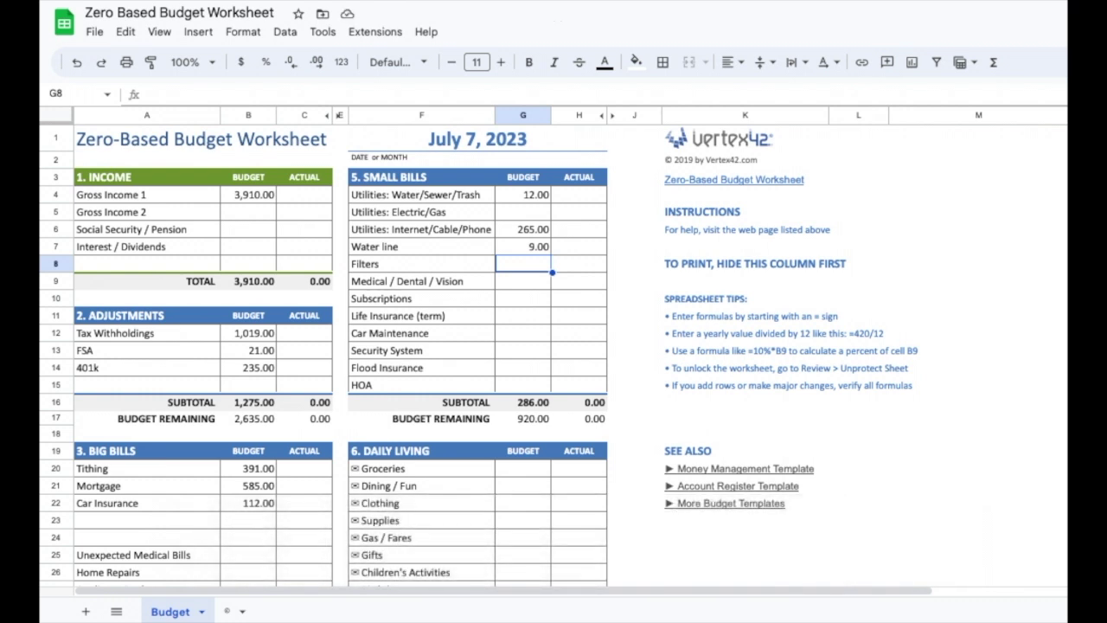
{"action": "type", "text": "5"}
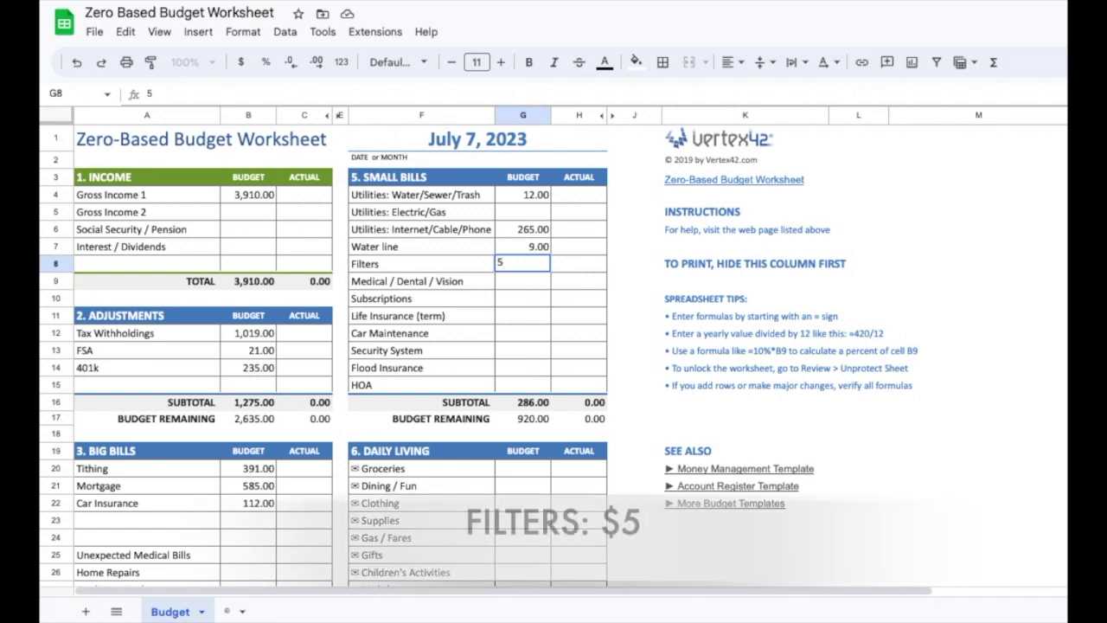
{"action": "key", "text": "Return"}
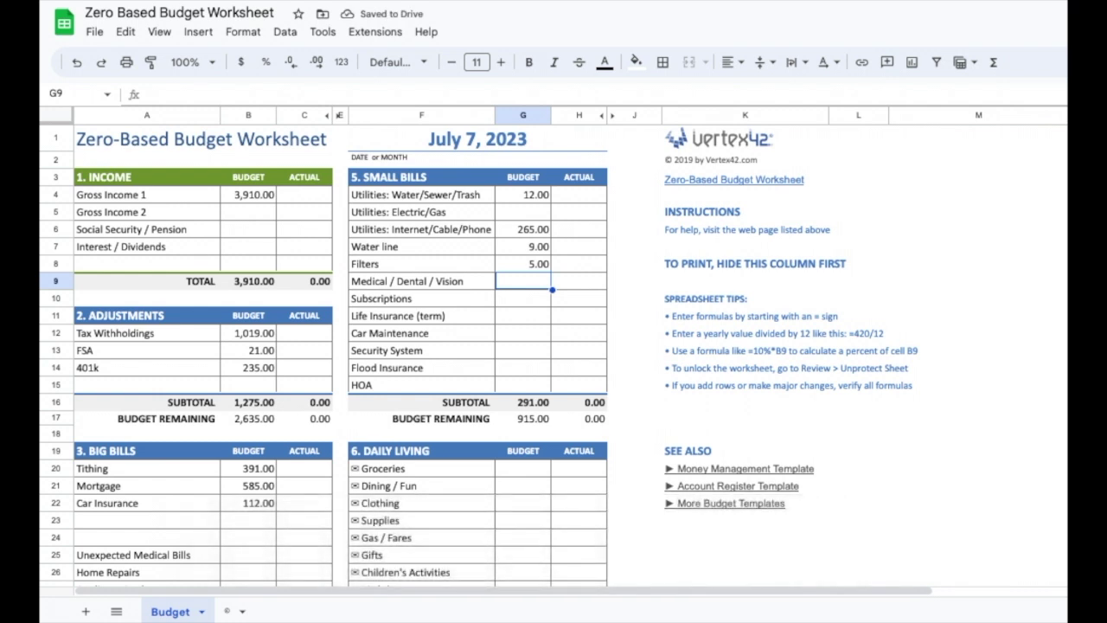
Enter budget amounts of 27 for Life Insurance (term) and 7 for Car Maintenance under Small Bills
{"action": "left_click", "coordinate": [522, 298]}
{"action": "left_click", "coordinate": [522, 316]}
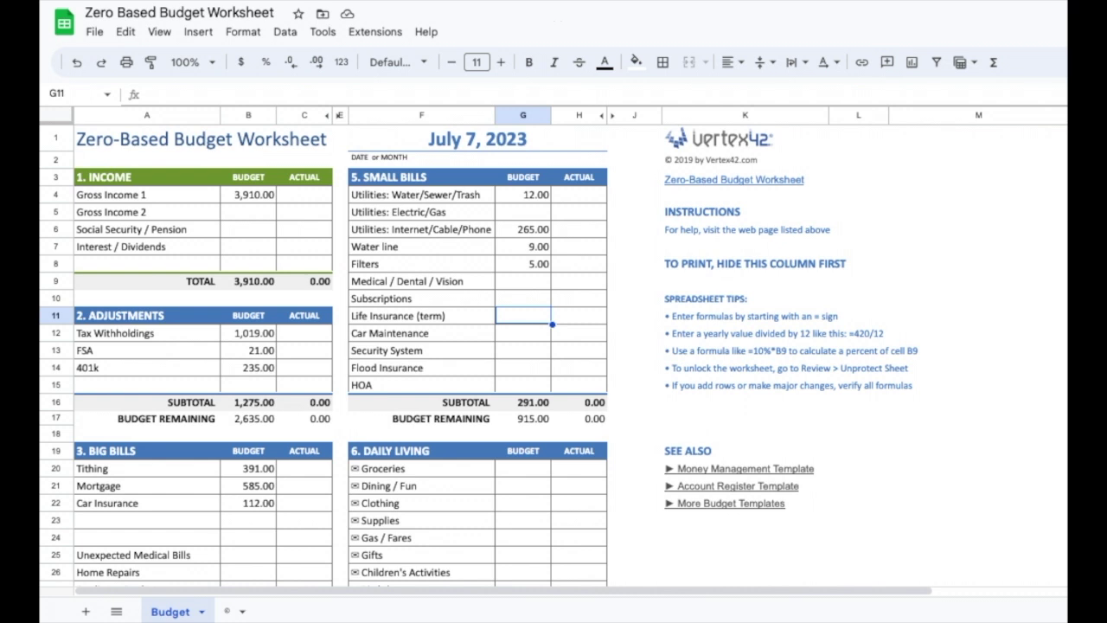
{"action": "type", "text": "27"}
{"action": "key", "text": "Return"}
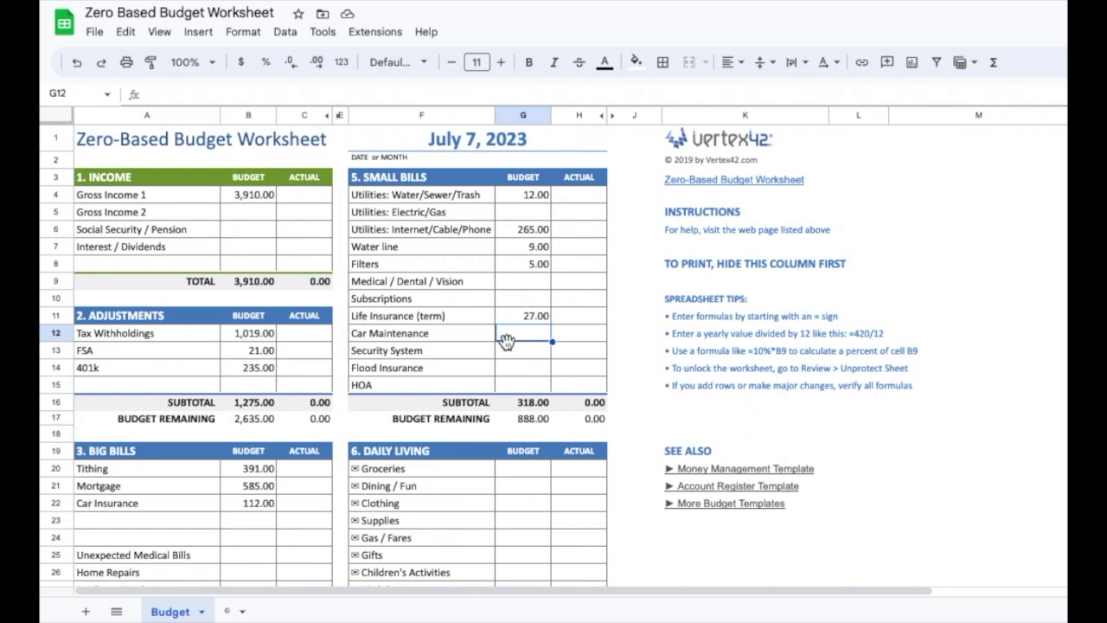
{"action": "double_click", "coordinate": [531, 230]}
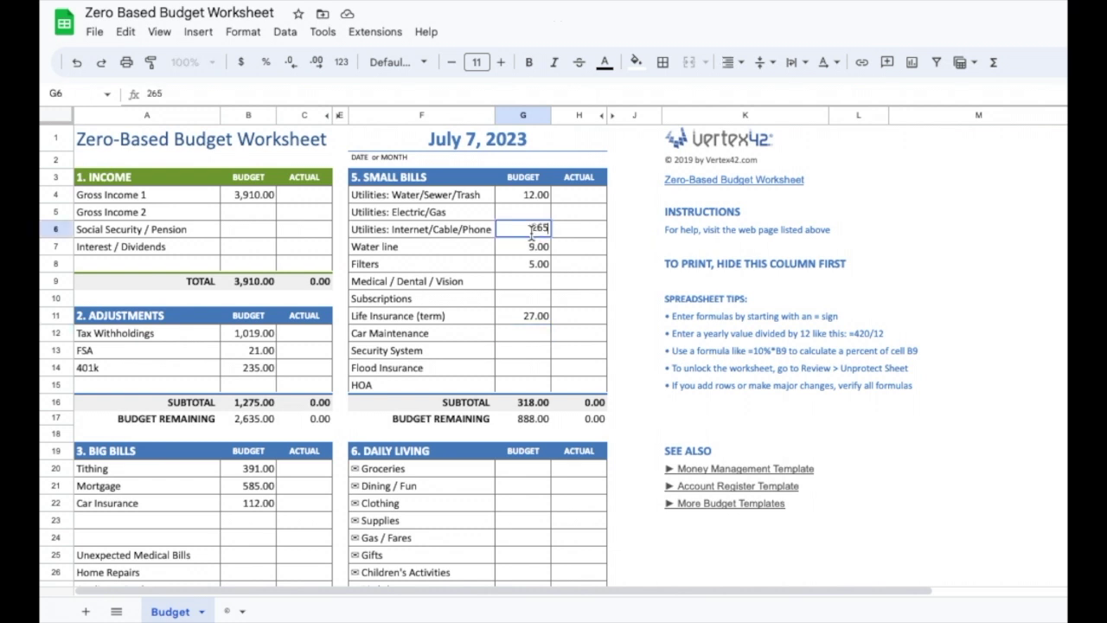
{"action": "left_click", "coordinate": [527, 351]}
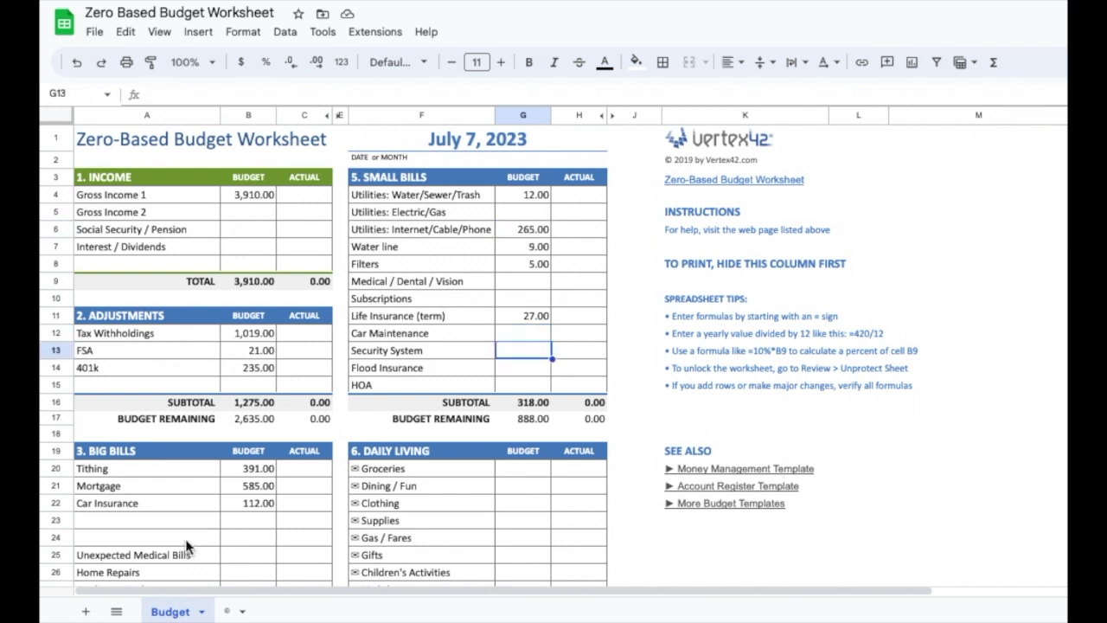
{"action": "left_click", "coordinate": [528, 339]}
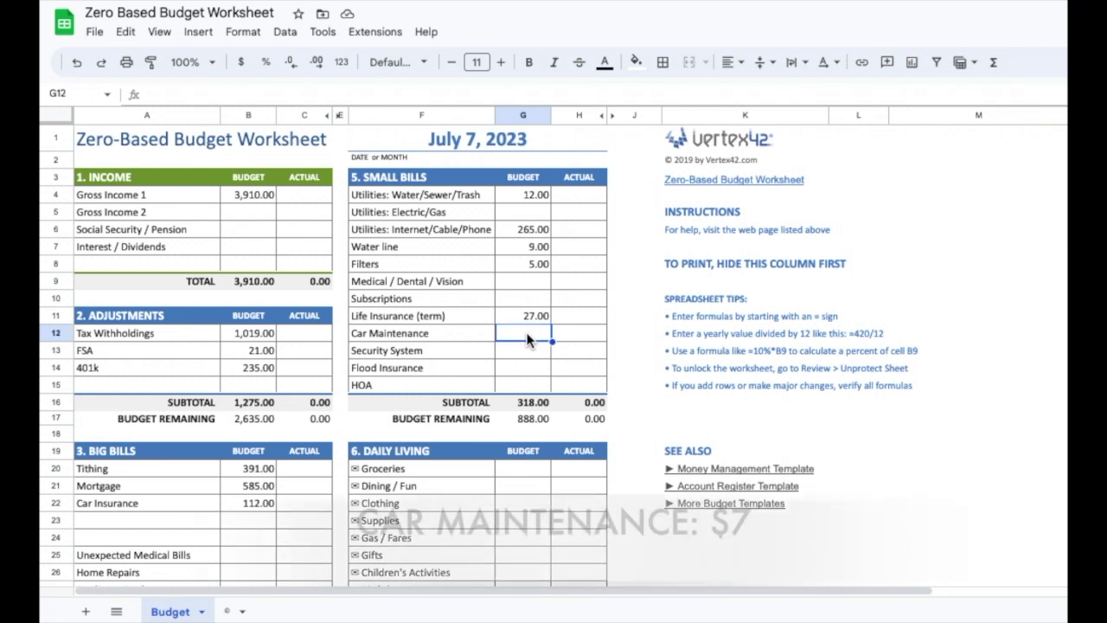
{"action": "type", "text": "7"}
{"action": "key", "text": "Return"}
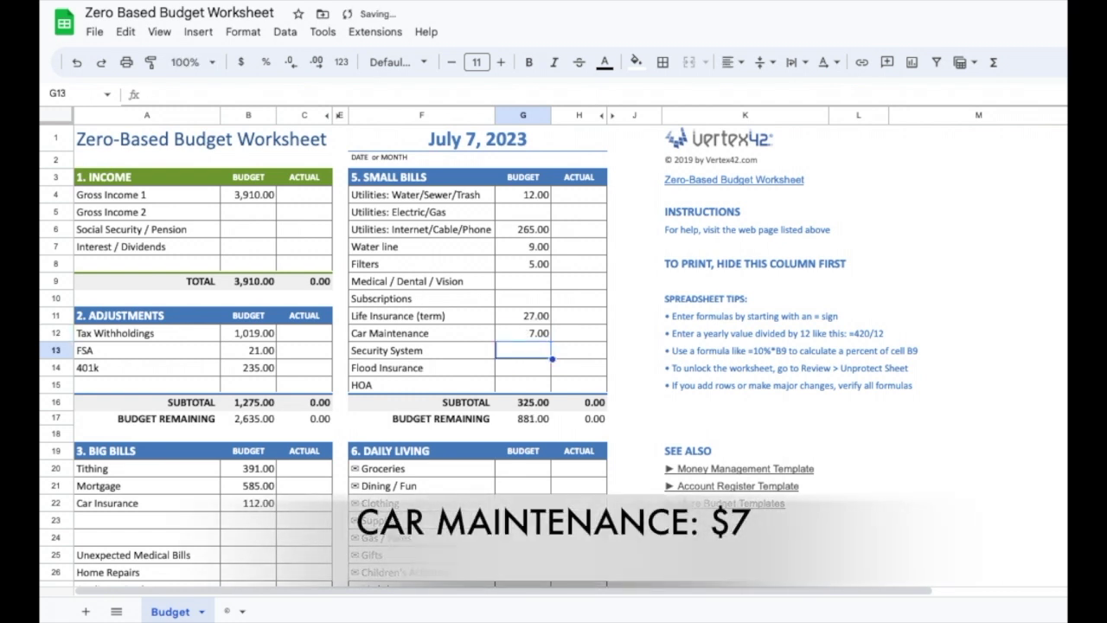
Enter budget amounts of 9 for Flood Insurance and 25 for HOA in the Small Bills section
{"action": "left_click", "coordinate": [522, 367]}
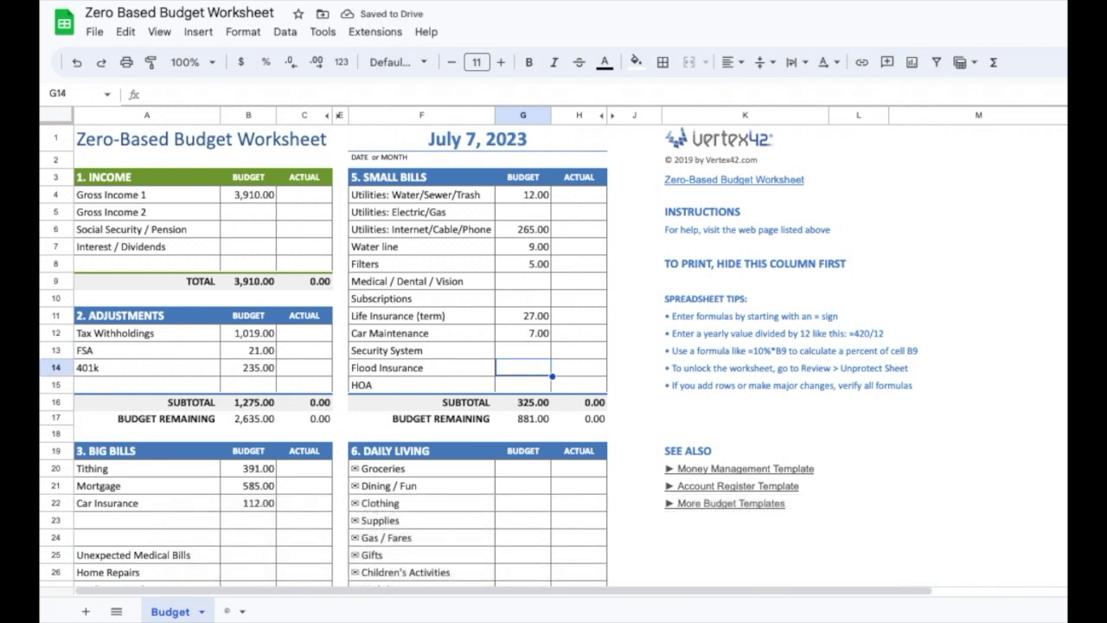
{"action": "type", "text": "9"}
{"action": "key", "text": "Return"}
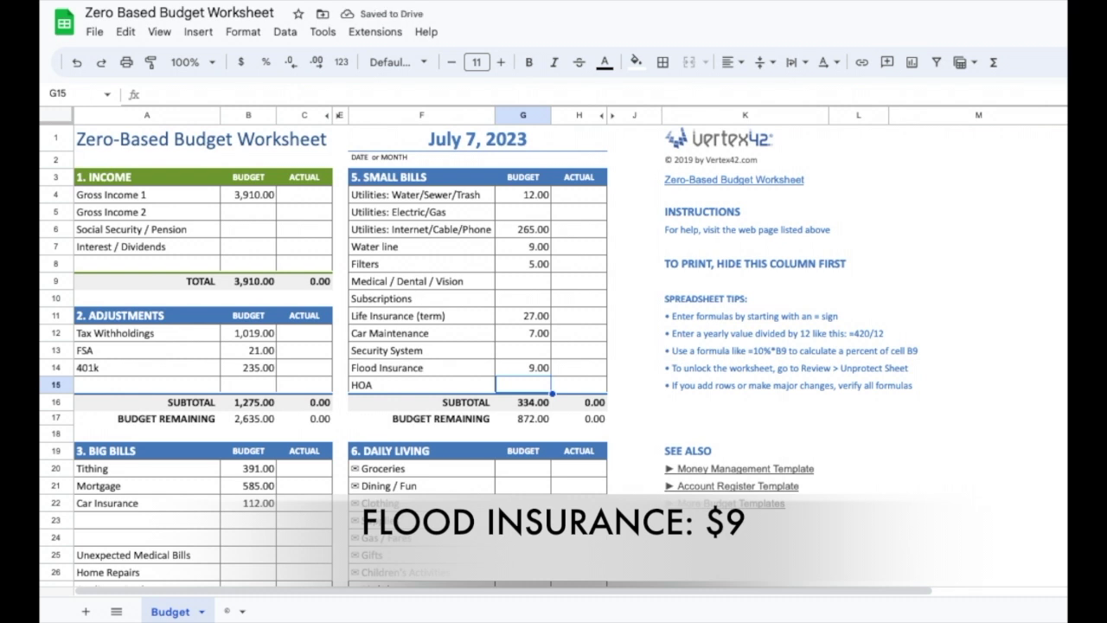
{"action": "type", "text": "25"}
{"action": "key", "text": "Return"}
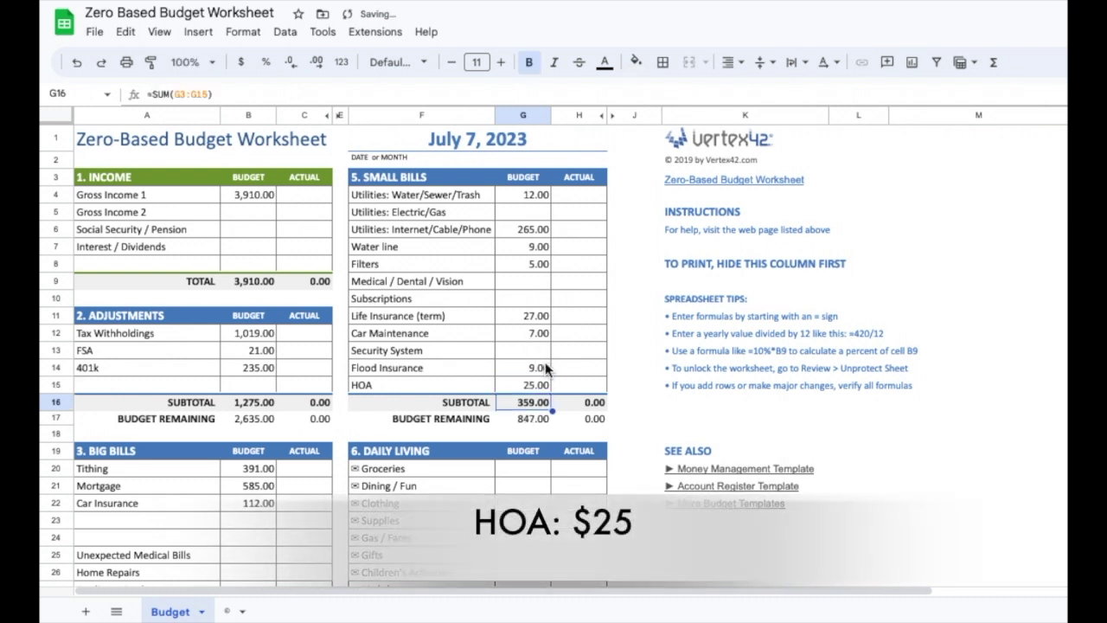
Enter Daily Living budget amounts of 150 for Groceries and 25 for Dining / Fun
{"action": "scroll", "coordinate": [545, 362], "scroll_direction": "down", "scroll_amount": 4}
{"action": "left_click", "coordinate": [535, 334]}
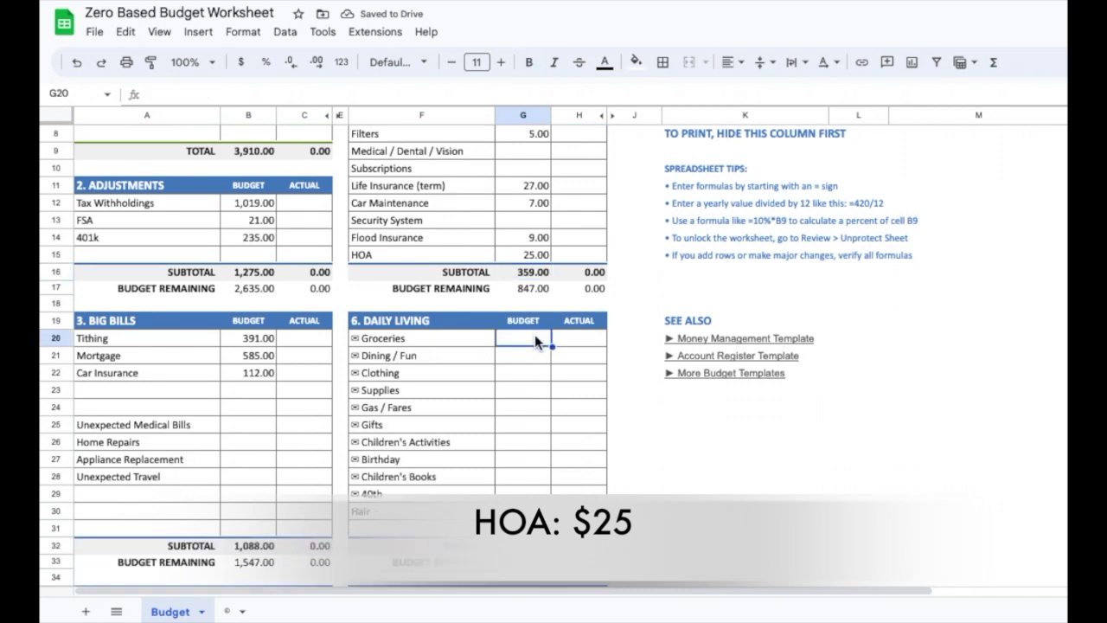
{"action": "type", "text": "150"}
{"action": "key", "text": "Return"}
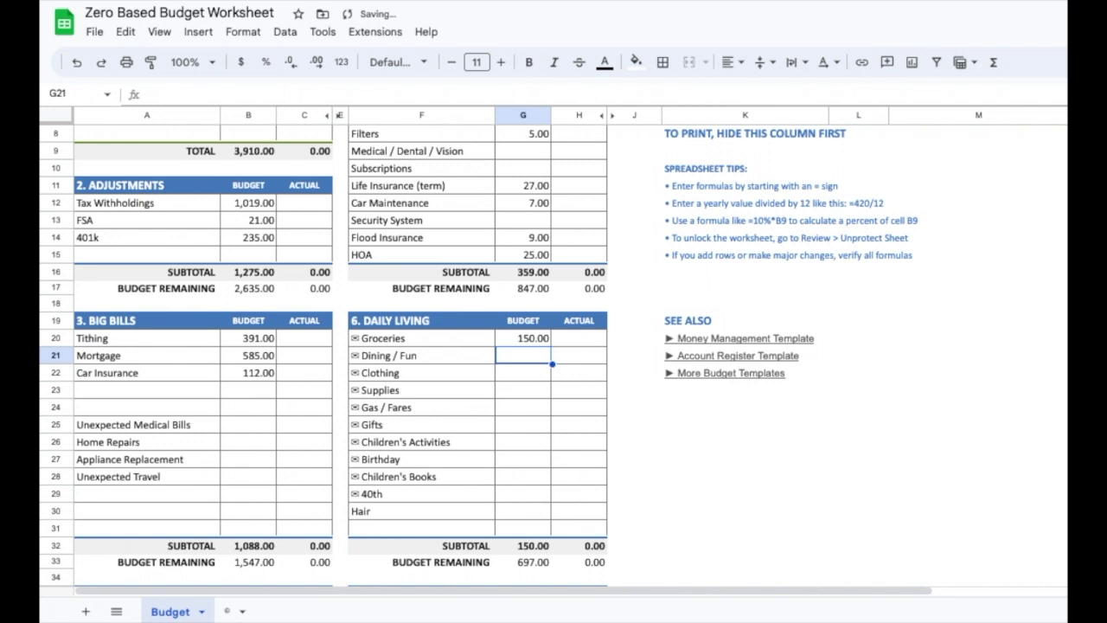
{"action": "type", "text": "25"}
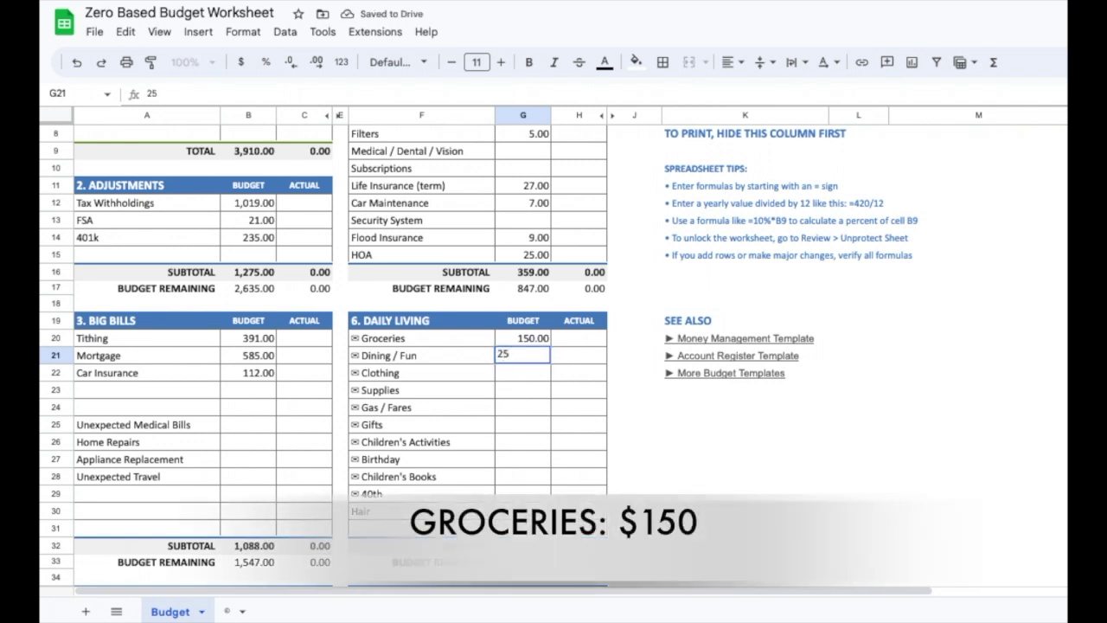
{"action": "key", "text": "Return"}
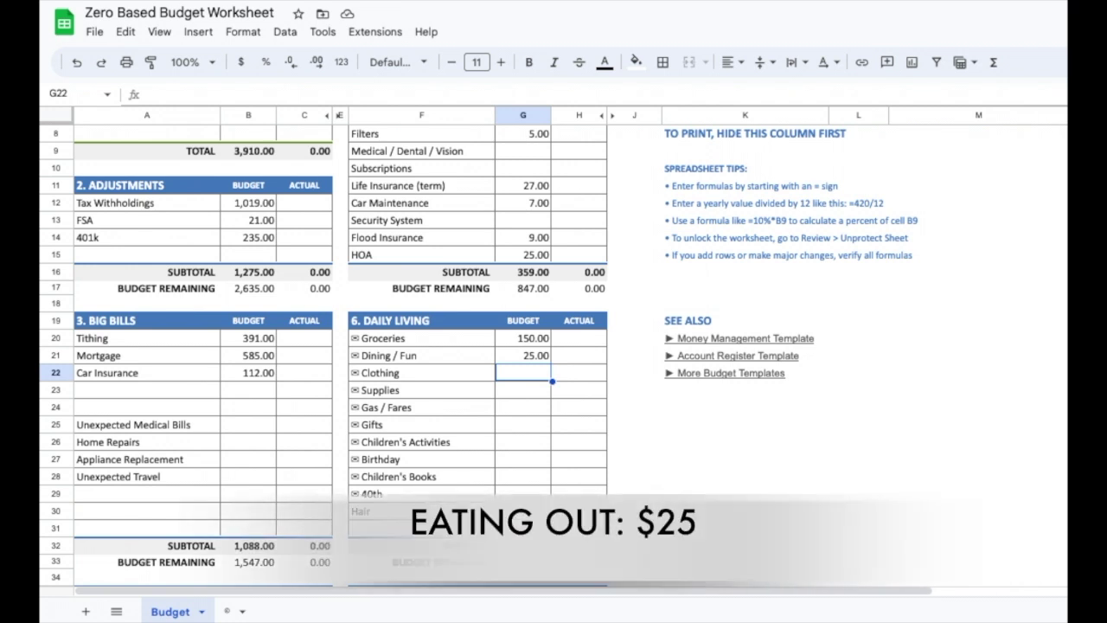
Enter budget amounts of 100 for Gas / Fares and 30 for Gifts in the Daily Living section
{"action": "left_click", "coordinate": [523, 391]}
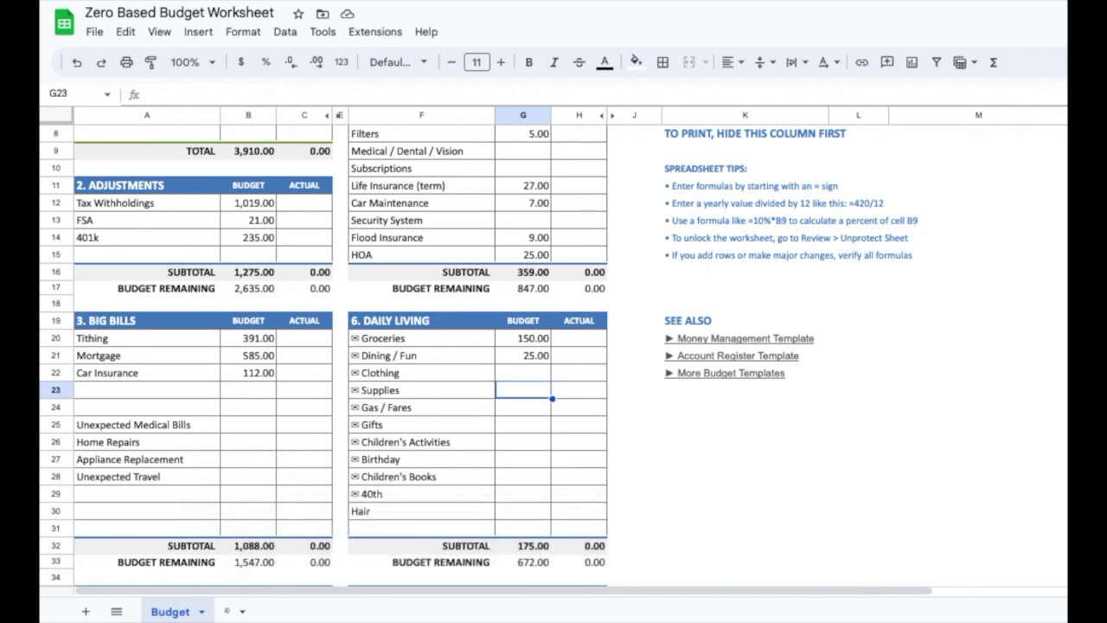
{"action": "left_click", "coordinate": [523, 407]}
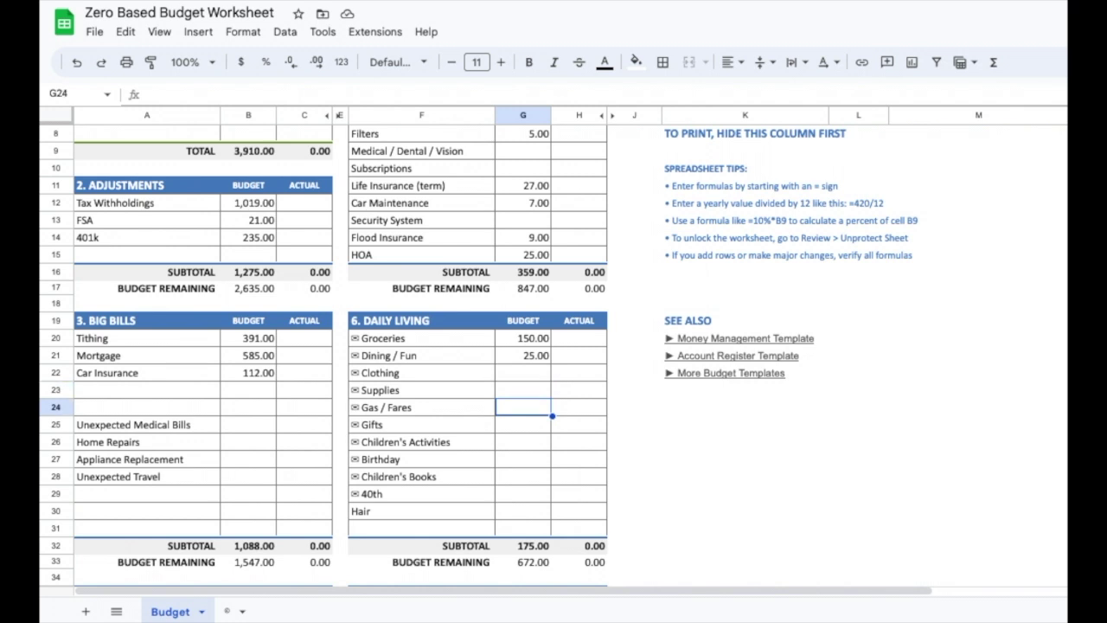
{"action": "type", "text": "100"}
{"action": "key", "text": "Return"}
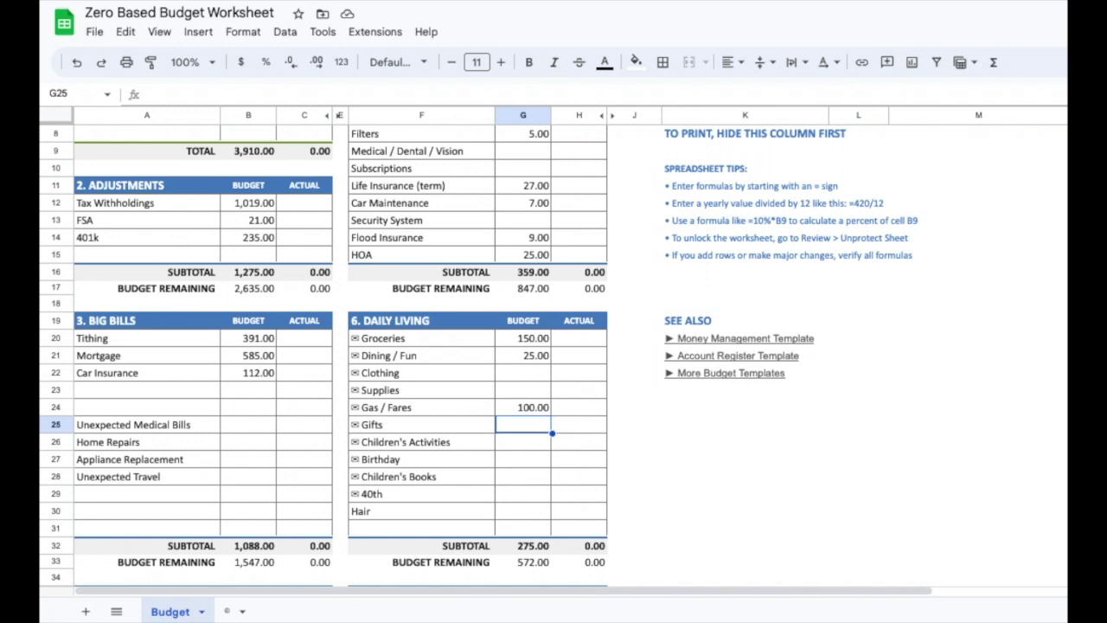
{"action": "type", "text": "30"}
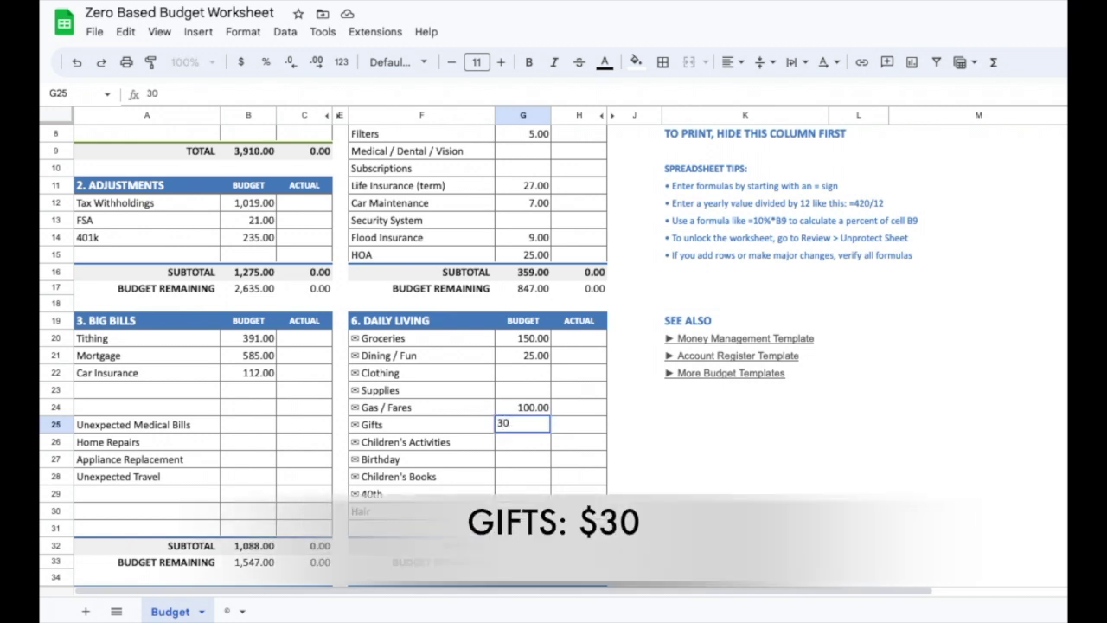
{"action": "key", "text": "Return"}
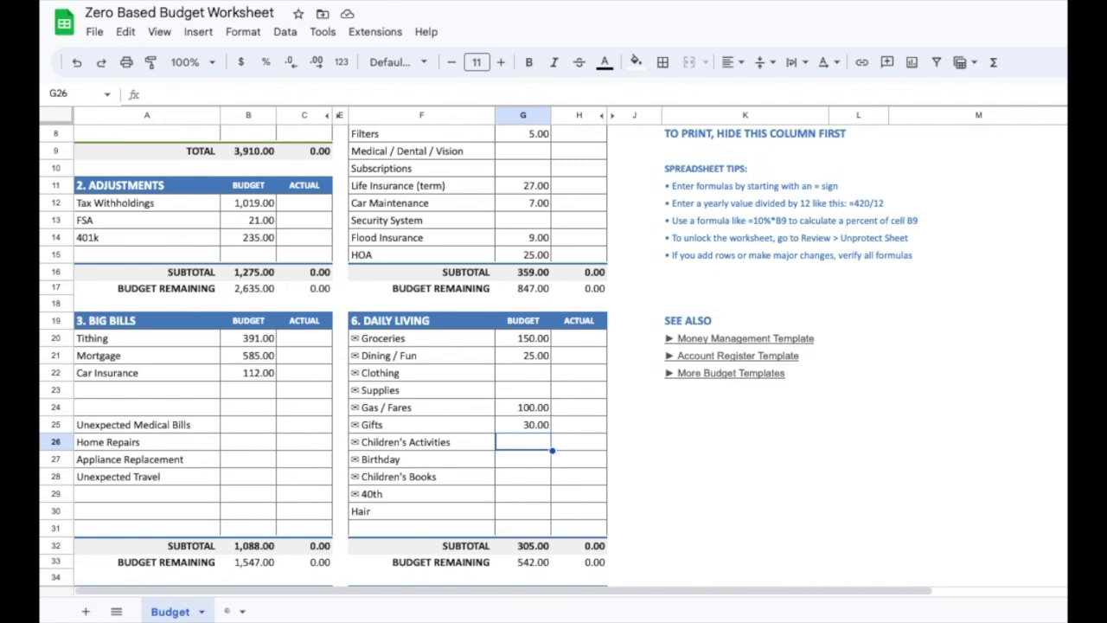
Enter budget amounts of 15 for Children's Activities and 10 for Birthday under Daily Living
{"action": "type", "text": "15"}
{"action": "key", "text": "Return"}
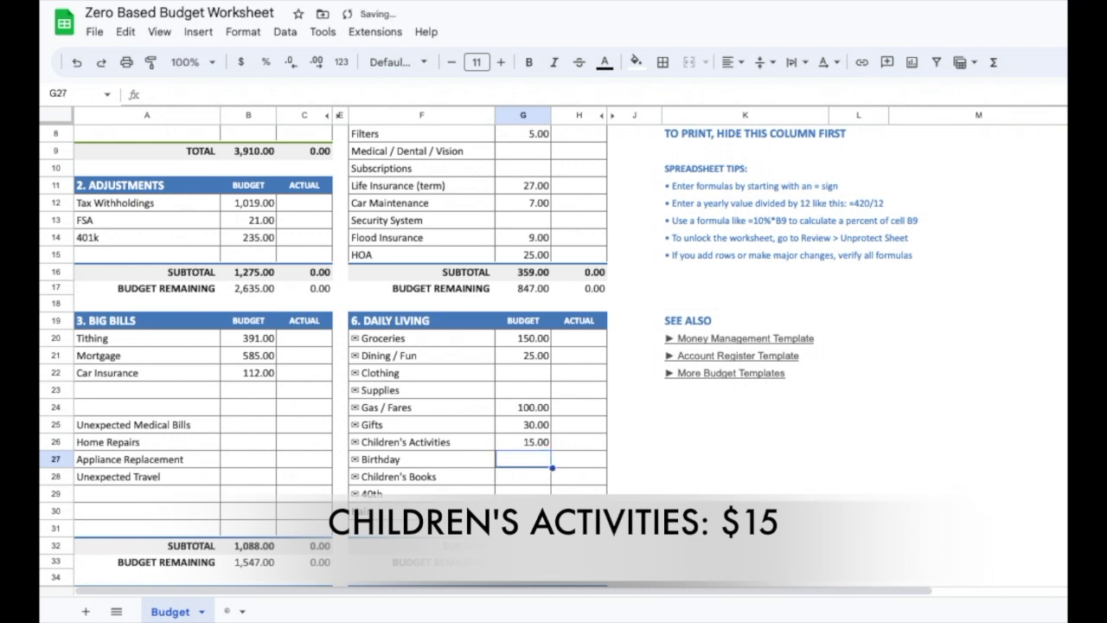
{"action": "type", "text": "10"}
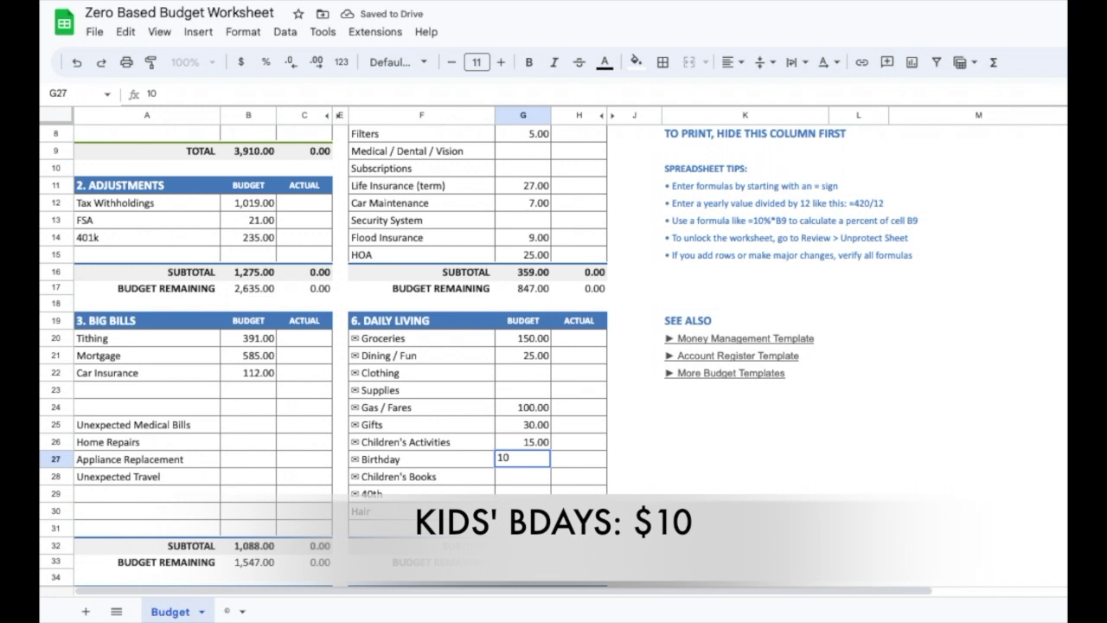
{"action": "key", "text": "Return"}
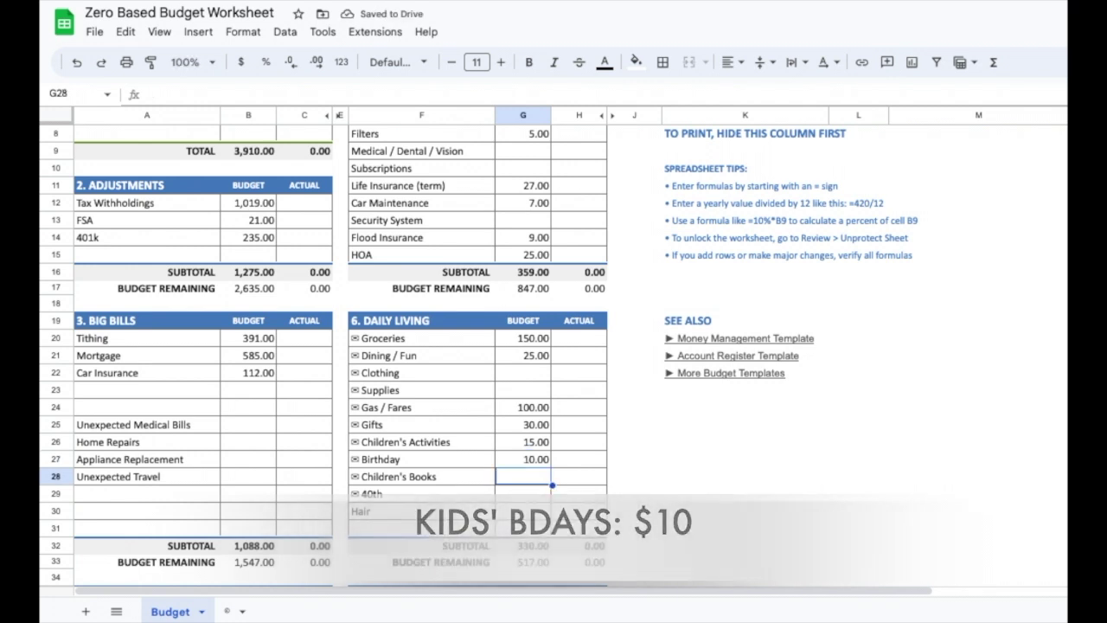
Enter 100 as the budget amount for 40th in the Daily Living section
{"action": "left_click", "coordinate": [523, 493]}
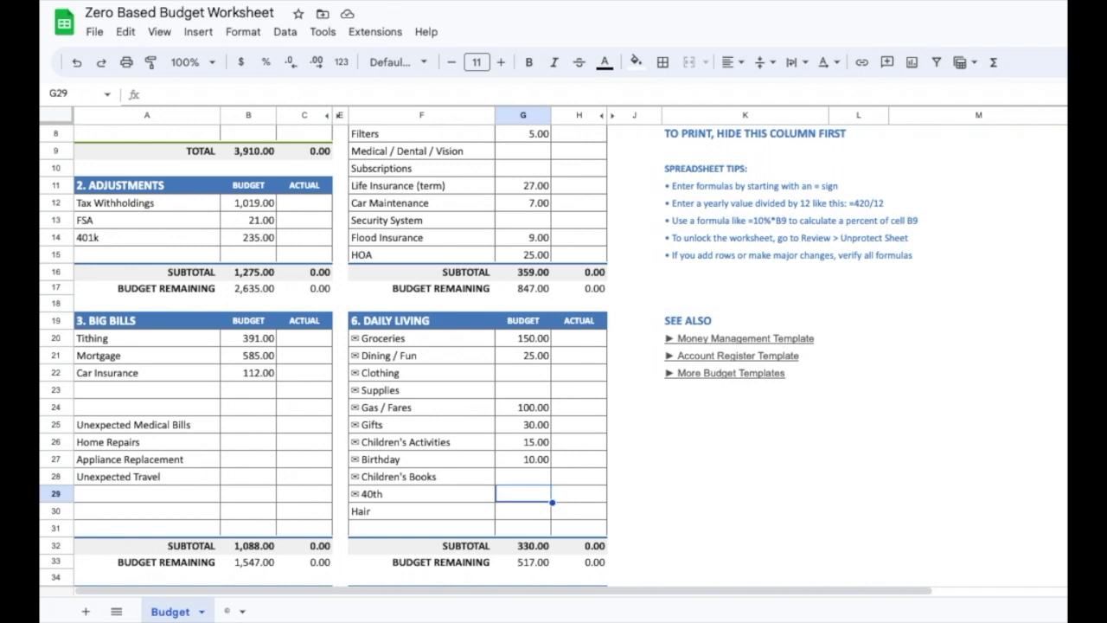
{"action": "type", "text": "100"}
{"action": "key", "text": "Return"}
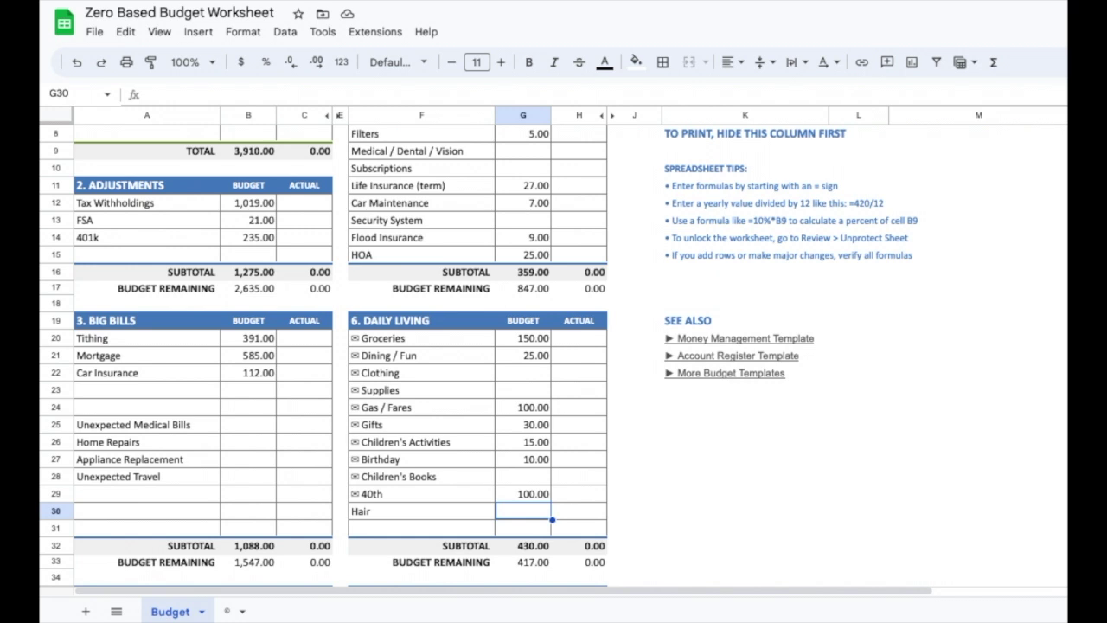
Enter 200 as the Emergency Fund budget amount in the Savings section
{"action": "scroll", "coordinate": [478, 356], "scroll_direction": "down", "scroll_amount": 3}
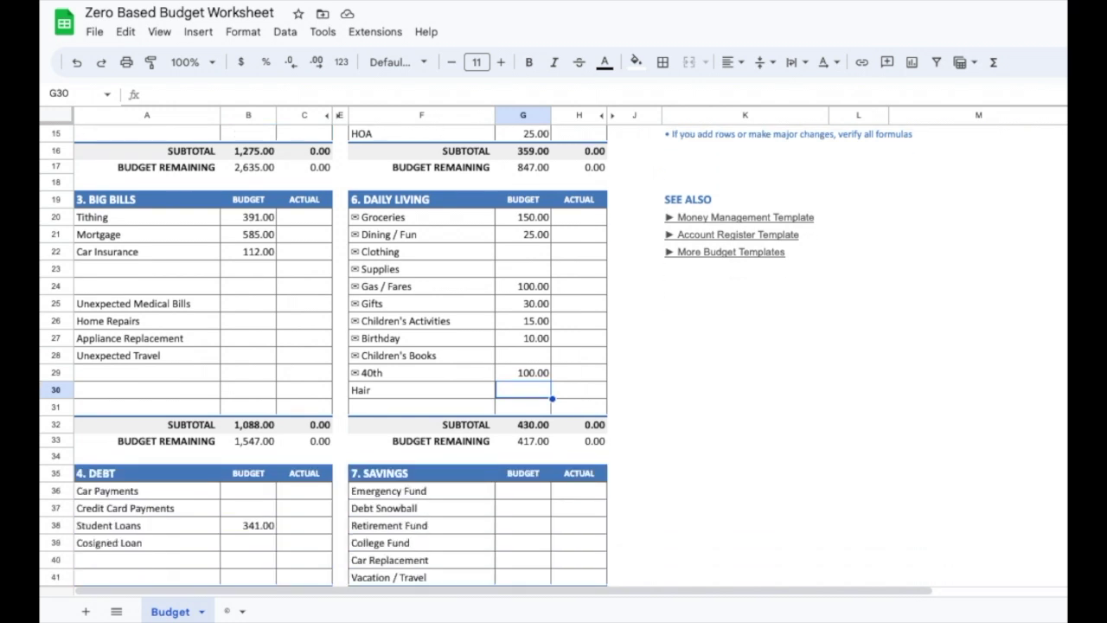
{"action": "scroll", "coordinate": [478, 356], "scroll_direction": "down", "scroll_amount": 2}
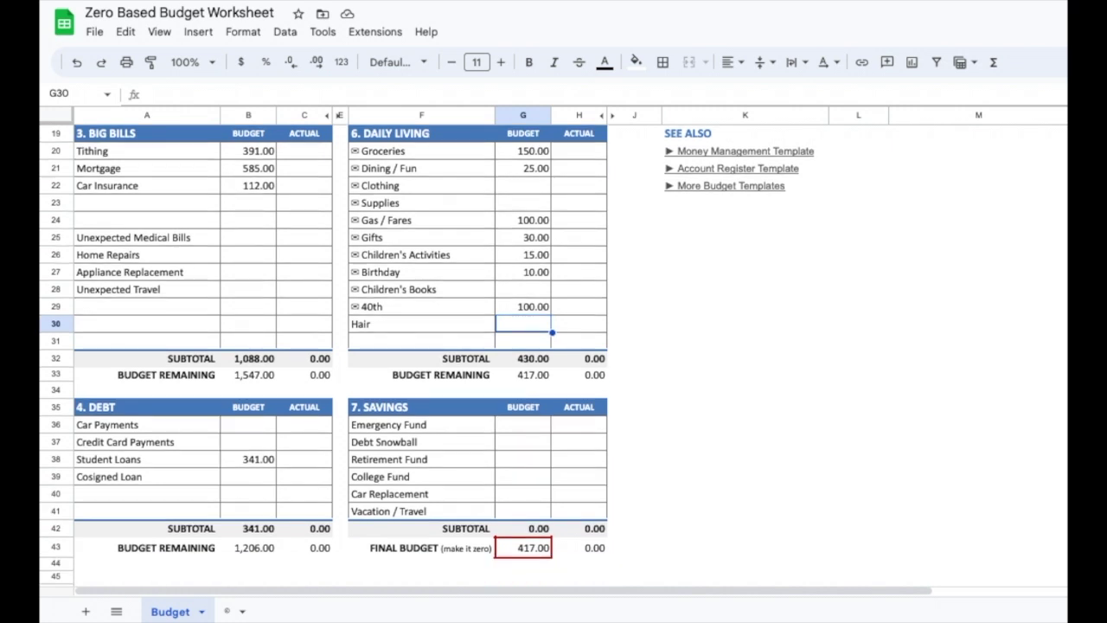
{"action": "key", "text": "Down"}
{"action": "key", "text": "Down"}
{"action": "key", "text": "Down"}
{"action": "key", "text": "Down"}
{"action": "key", "text": "Down"}
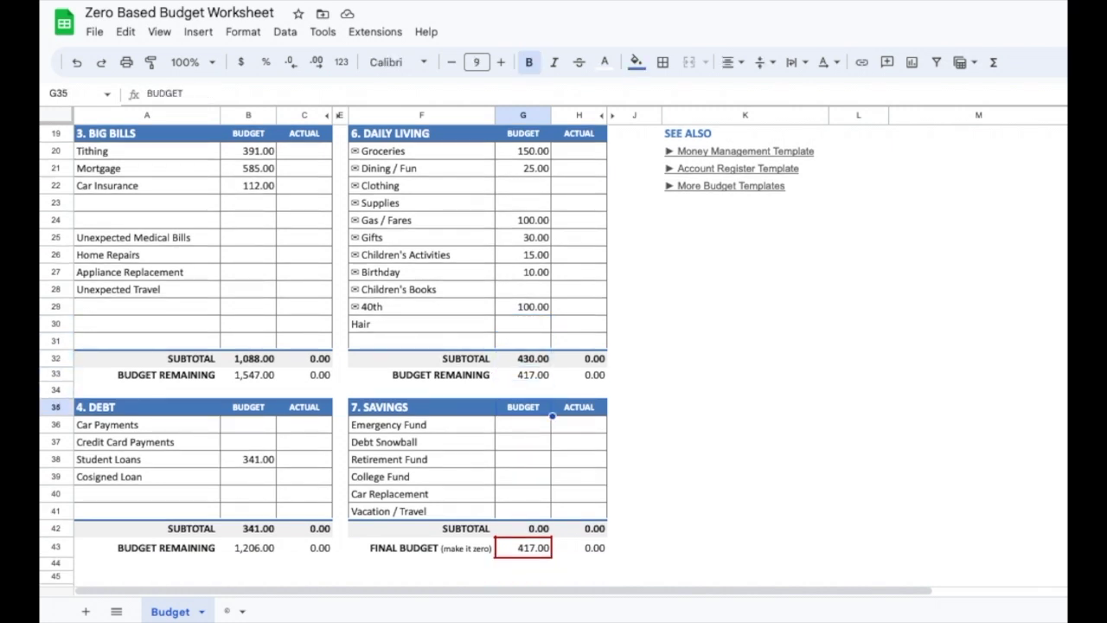
{"action": "key", "text": "Down"}
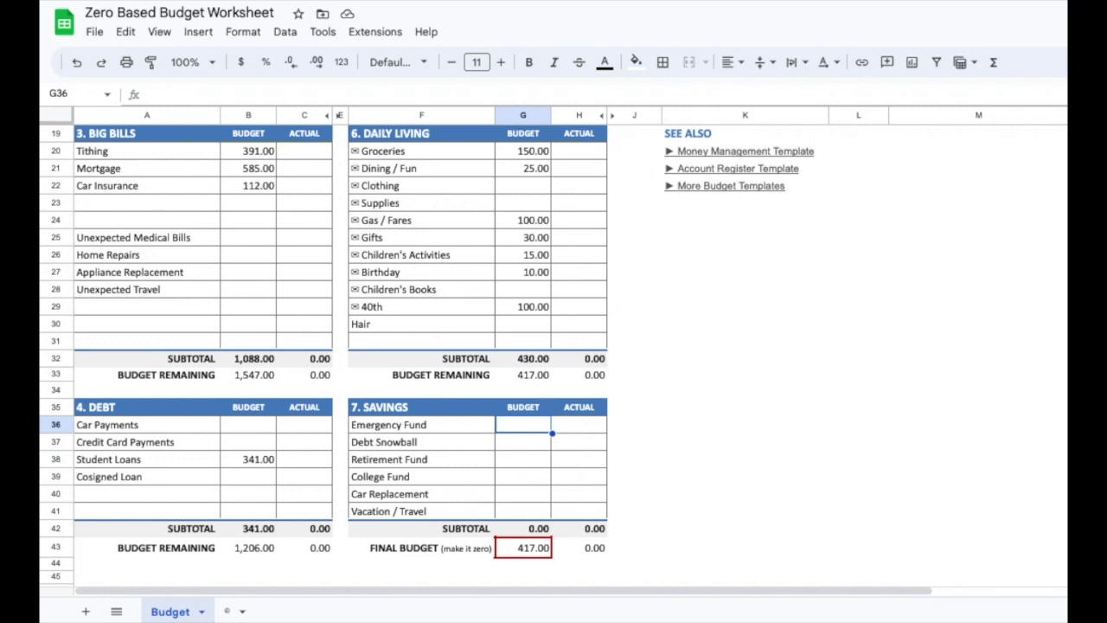
{"action": "type", "text": "200"}
{"action": "key", "text": "Return"}
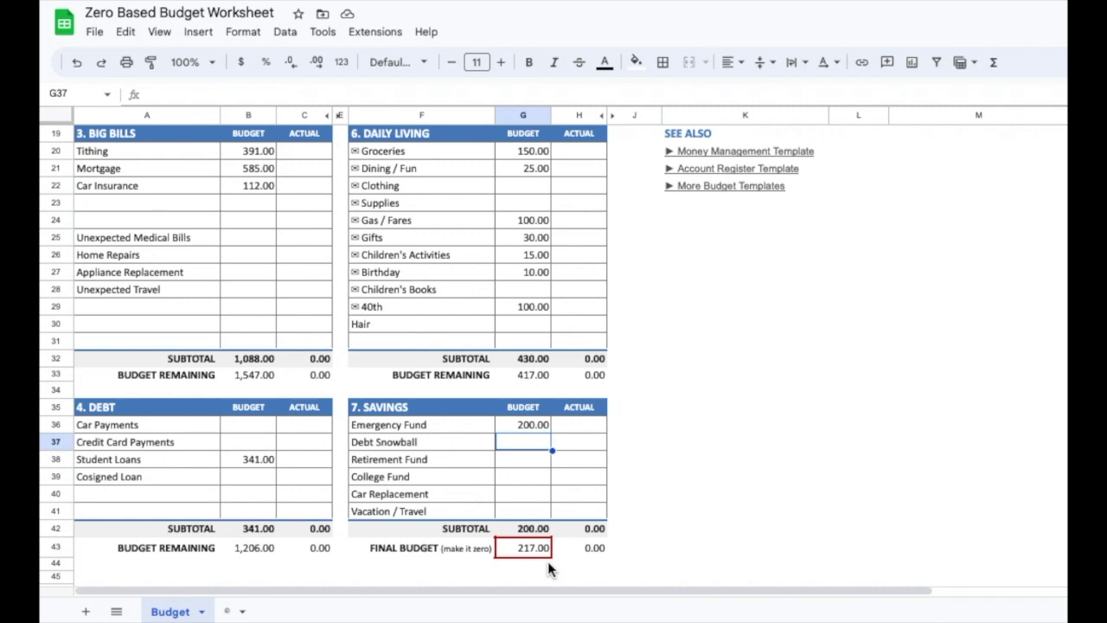
Enter 217 as the Debt Snowball budget amount under Savings
{"action": "type", "text": "21"}
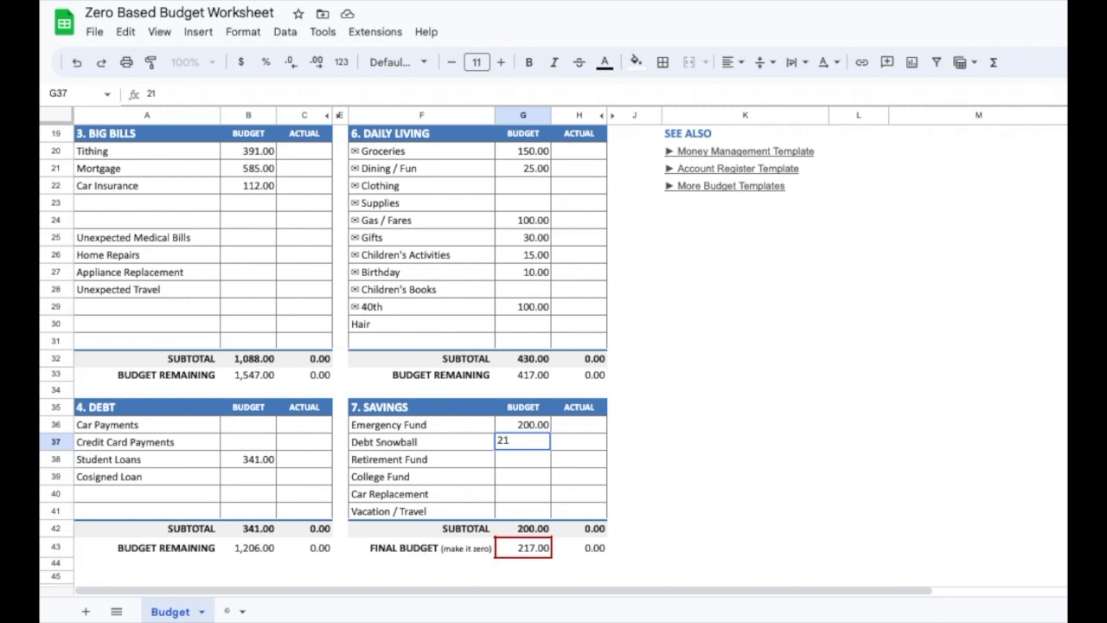
{"action": "type", "text": "7"}
{"action": "key", "text": "Return"}
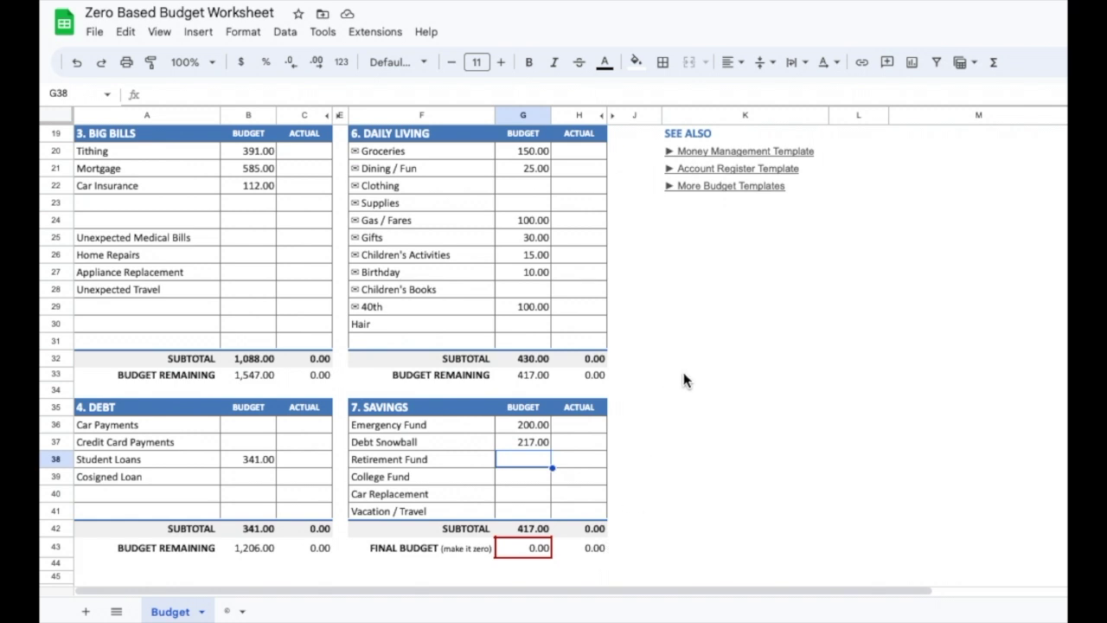
{"action": "scroll", "coordinate": [684, 375], "scroll_direction": "up", "scroll_amount": 6}
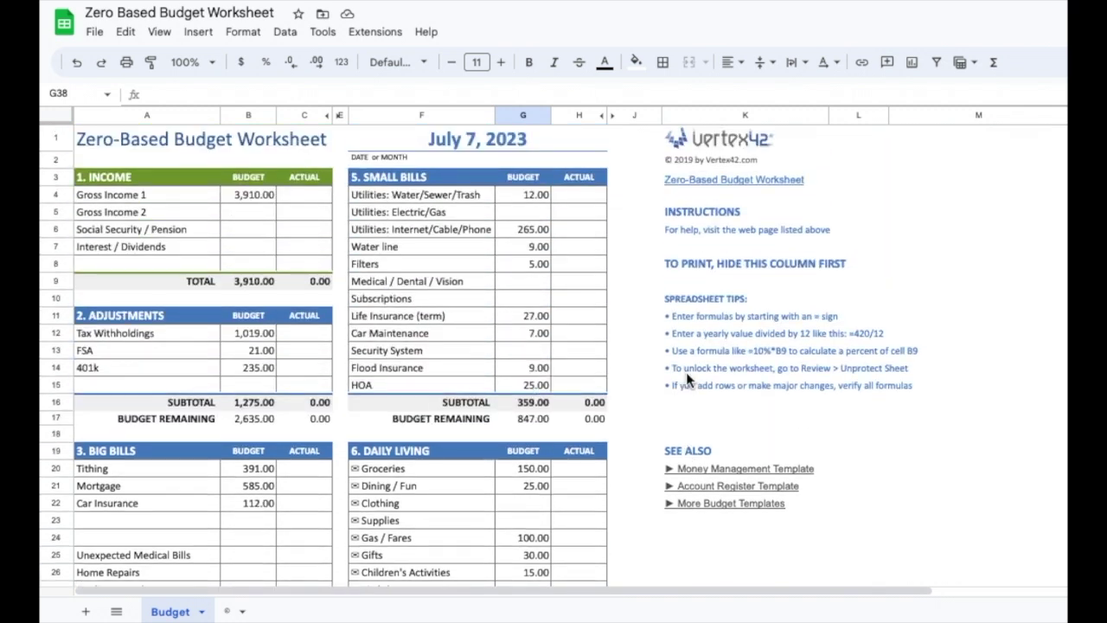